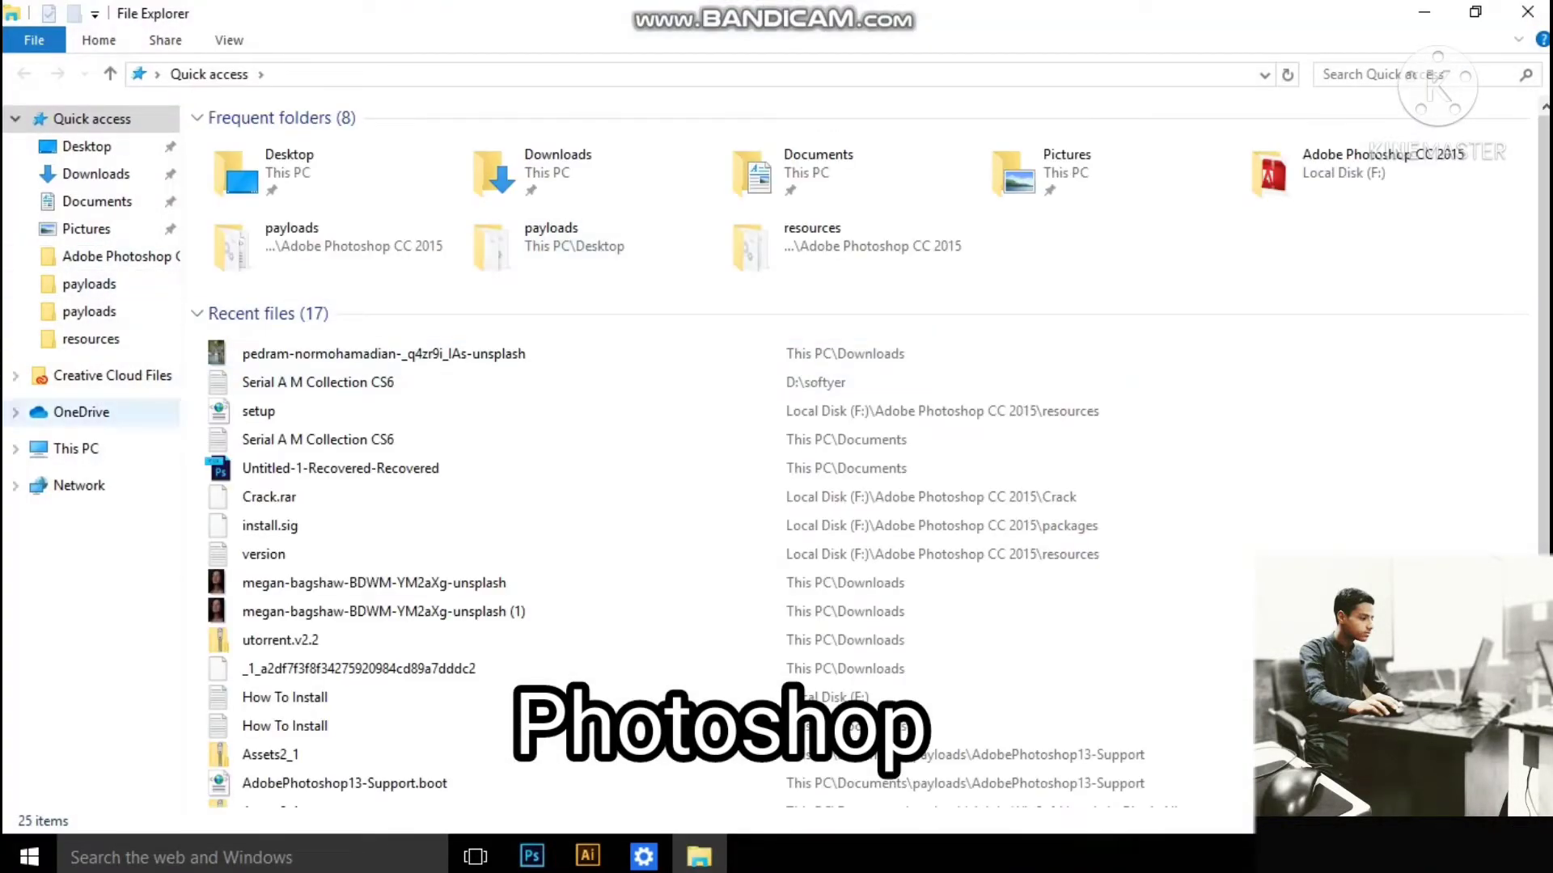
Open the Downloads folder under Quick access in File Explorer.
click(96, 174)
Place the portrait JPG into Untitled-1, stretched horizontally to fill the canvas width.
drag(347, 384, 533, 845)
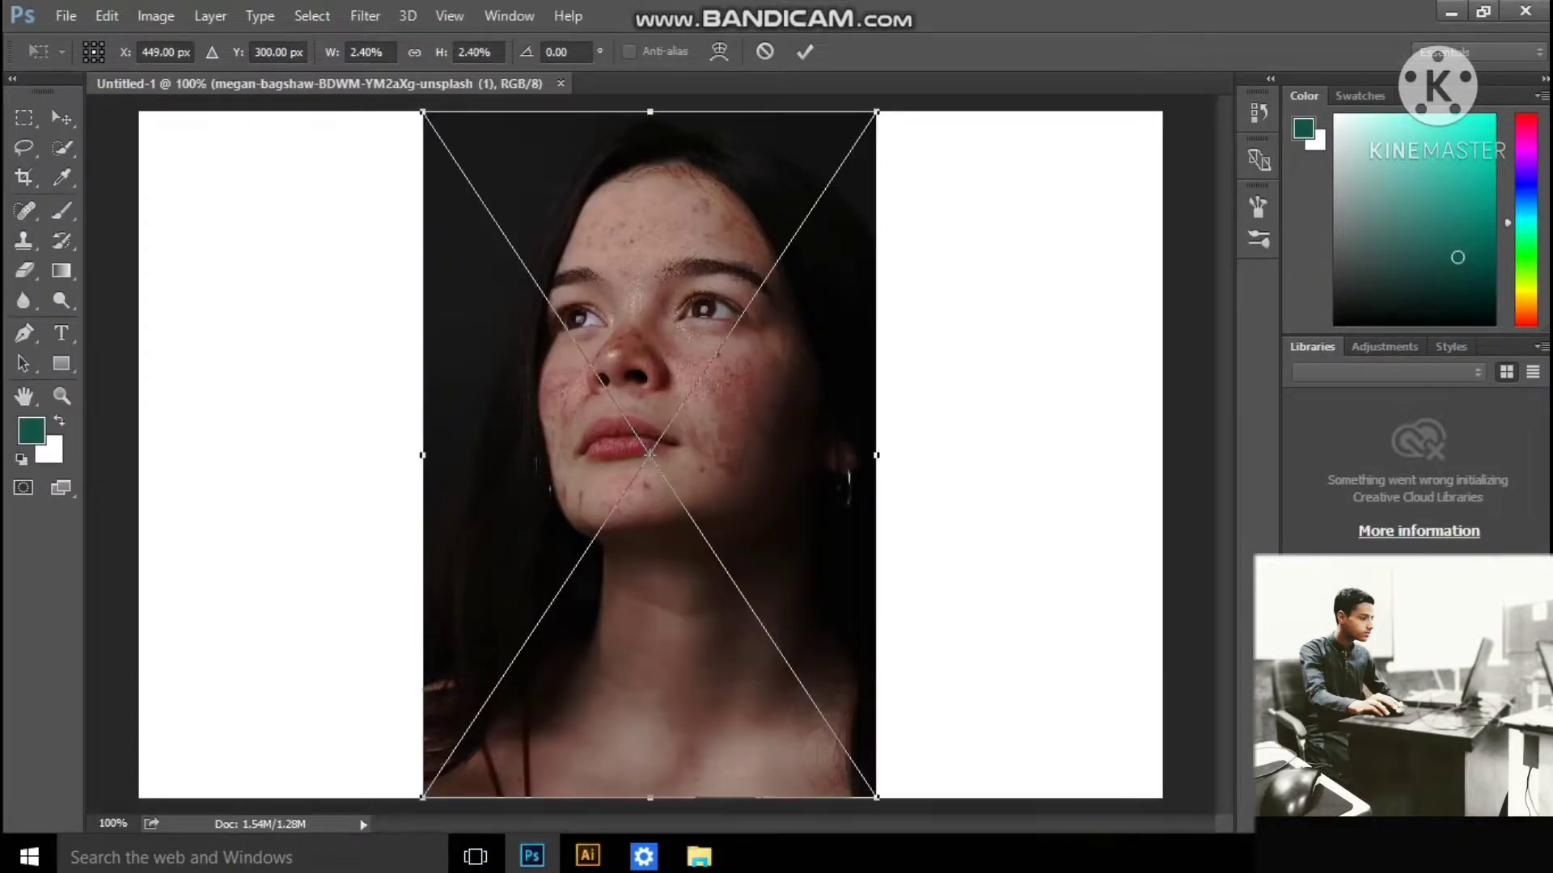
drag(876, 456, 1162, 455)
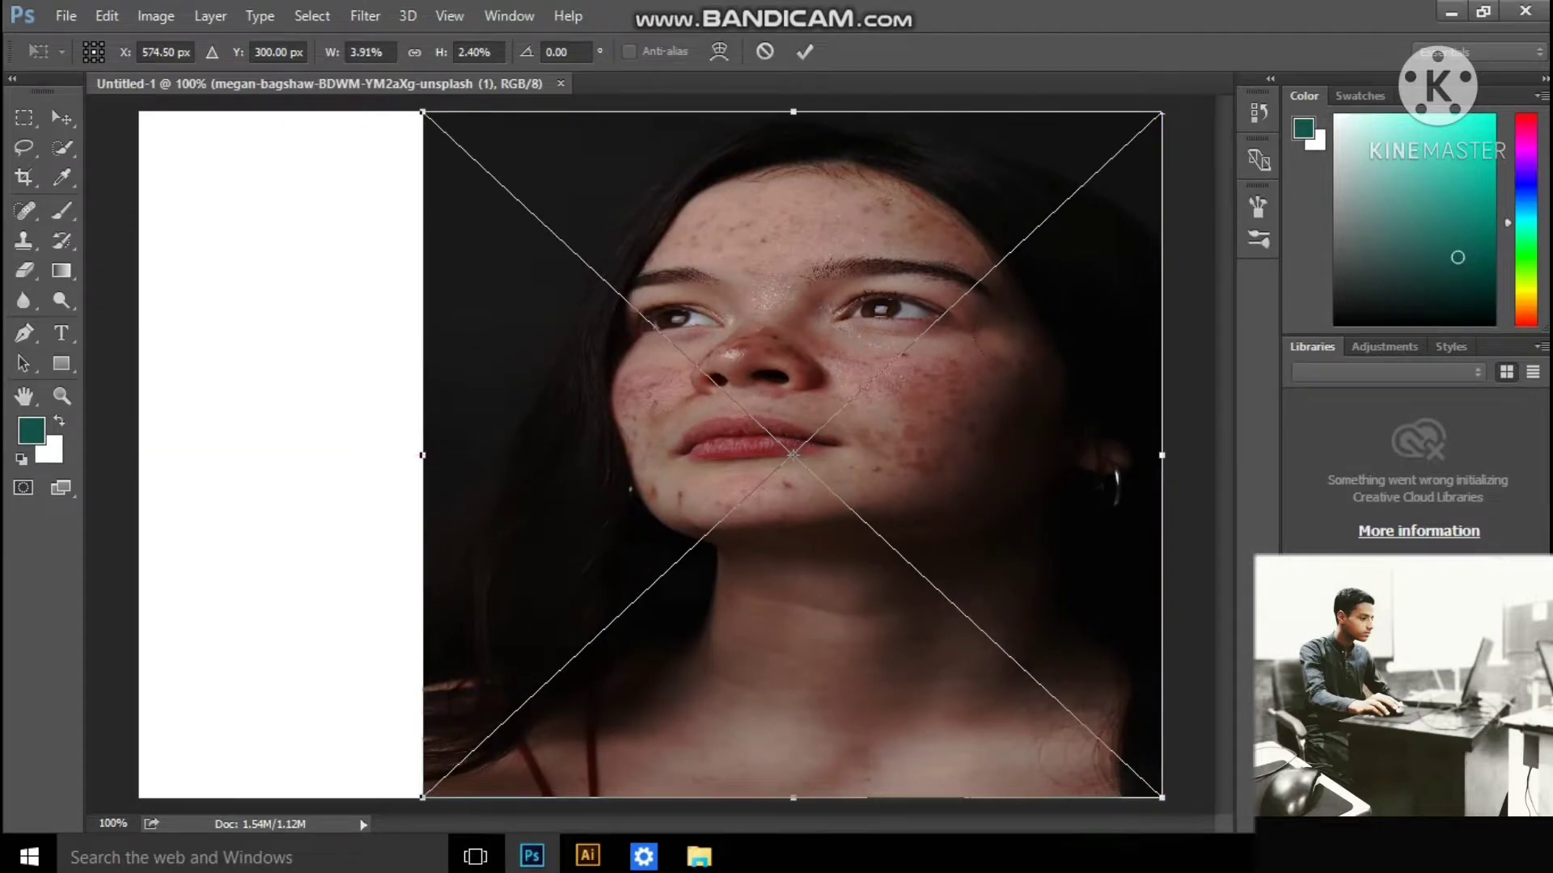
drag(422, 455, 139, 455)
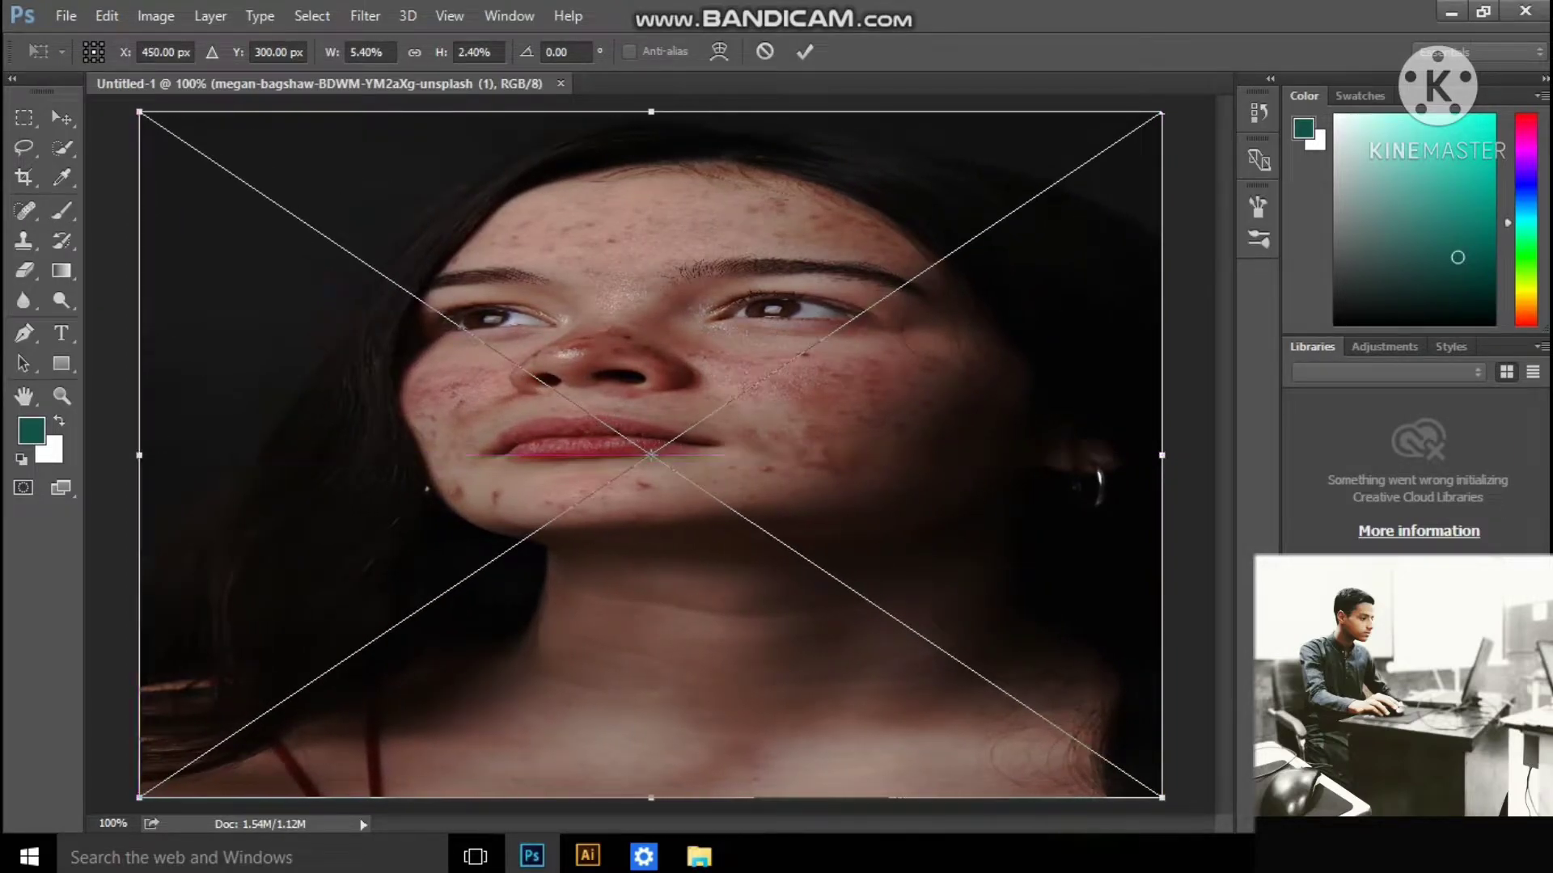
click(62, 117)
key(Return)
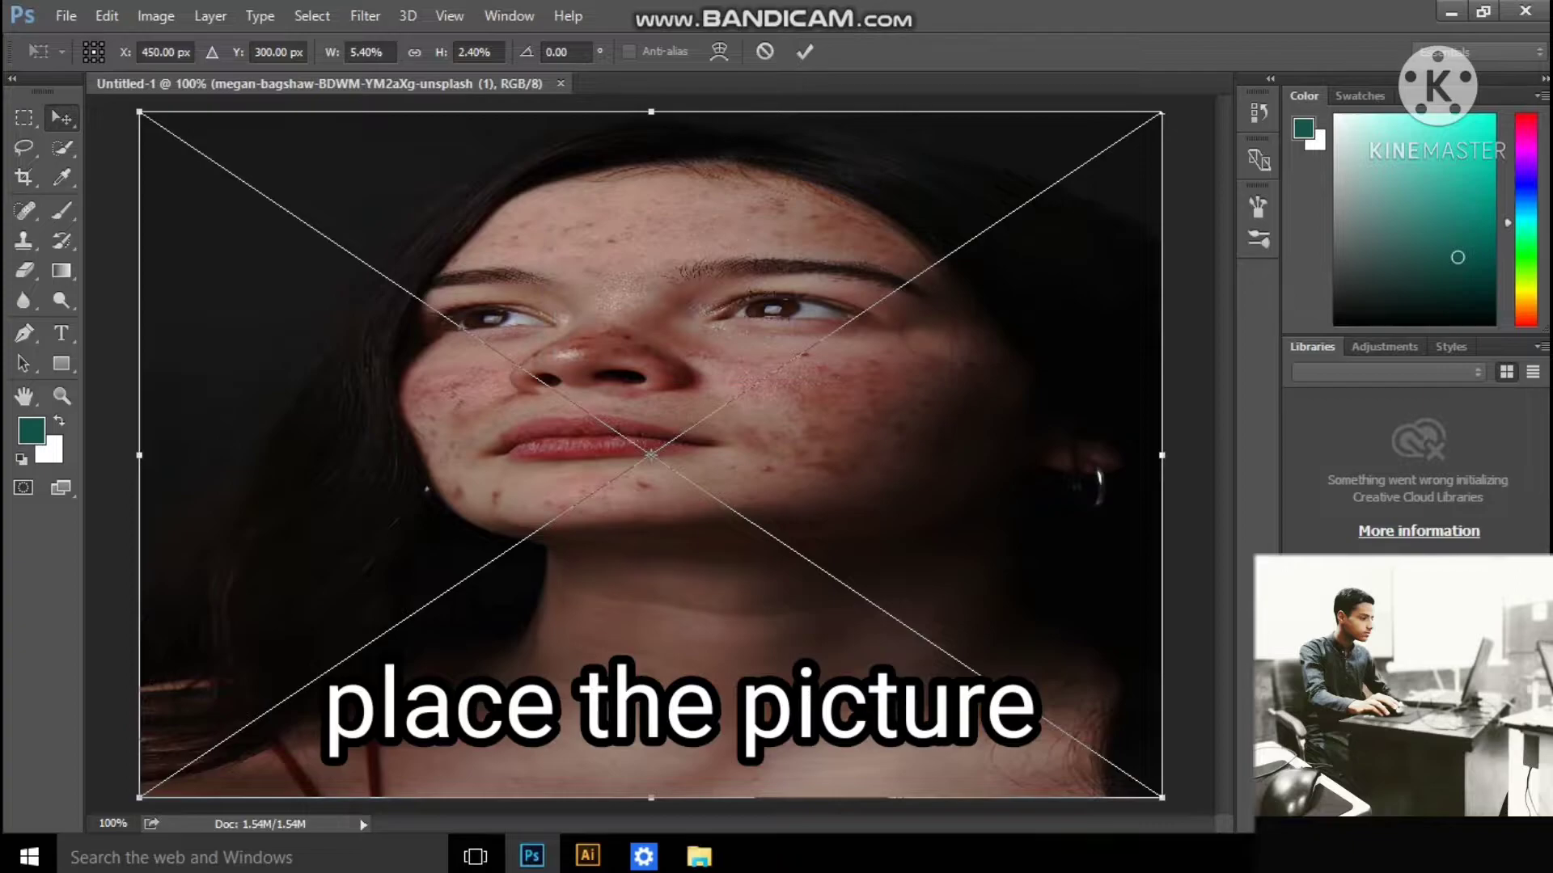
Commit the placed photo and zoom in on the face's left cheek.
key(Return)
key(z)
key(ctrl+plus)
key(ctrl+plus)
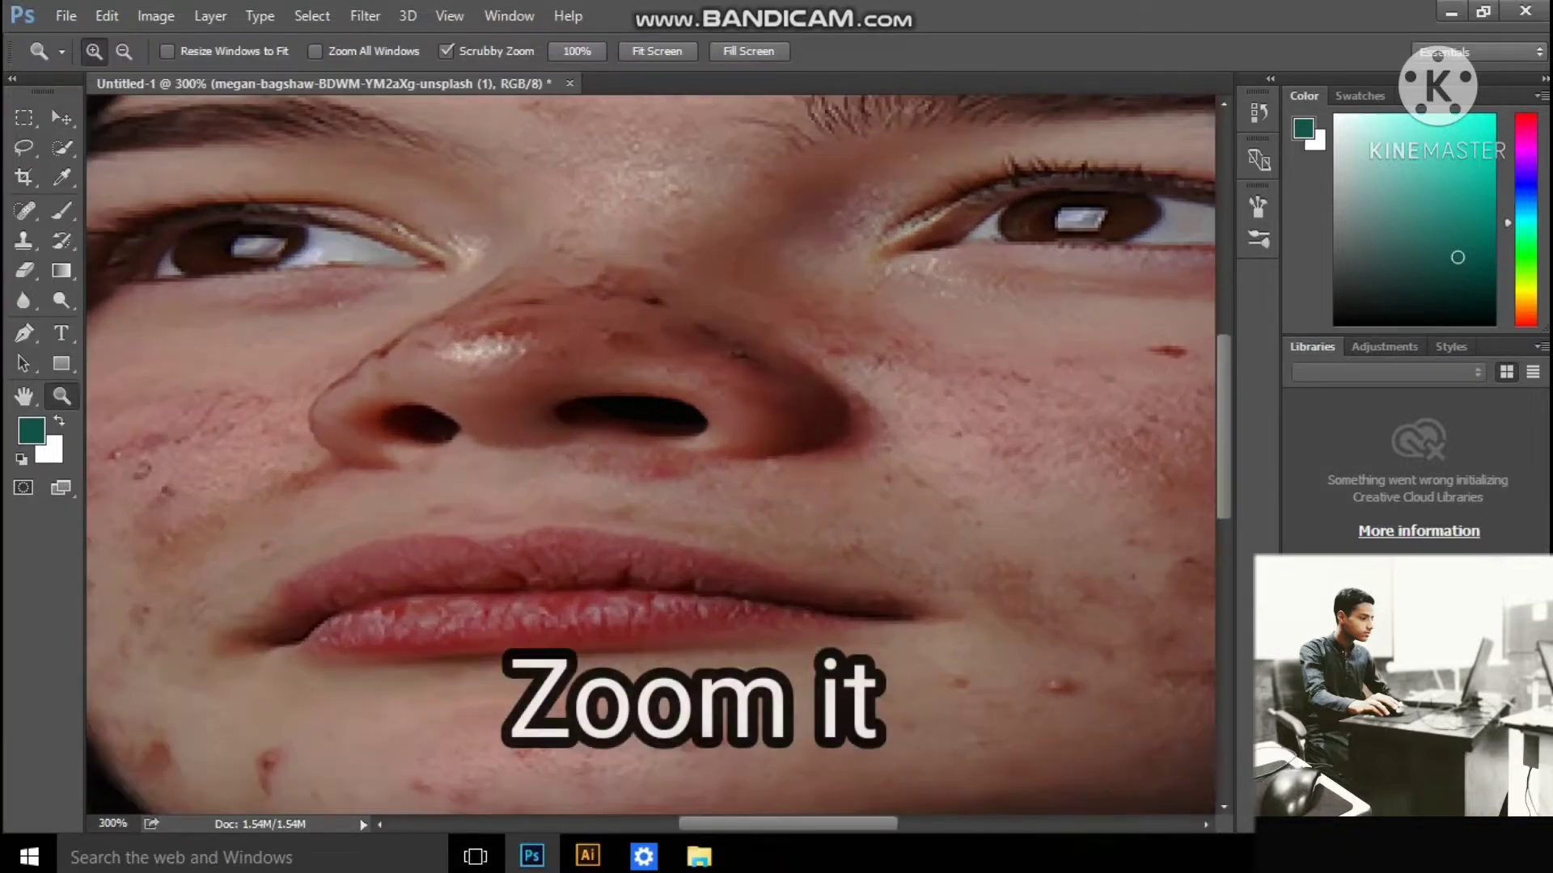
key(h)
drag(485, 405, 663, 429)
Select the Spot Healing Brush at size 13 and rasterize the photo layer.
click(25, 210)
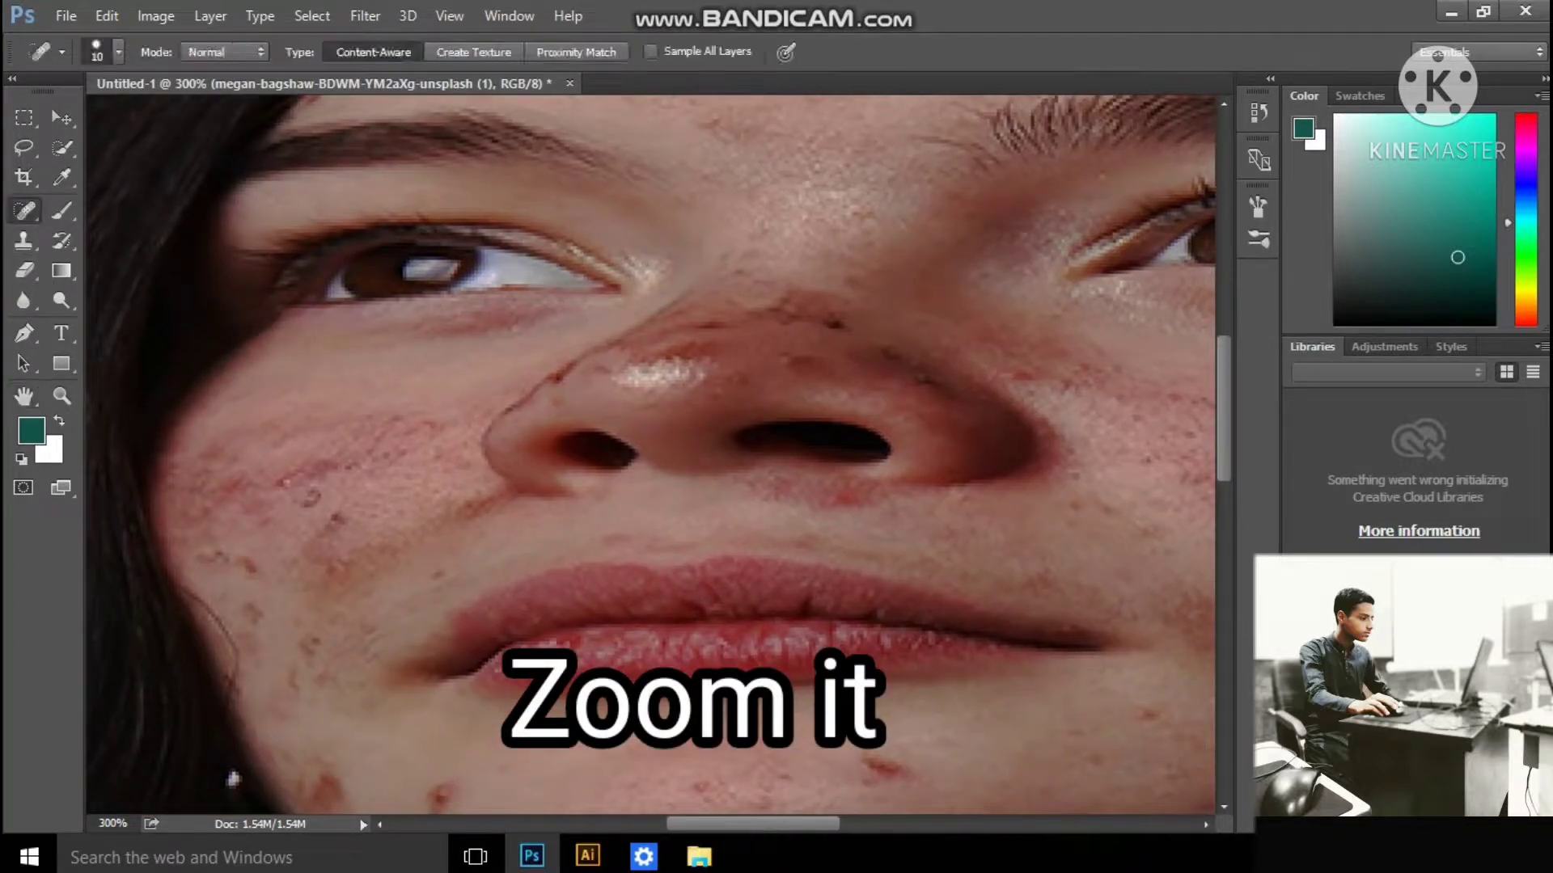
right_click(24, 210)
click(154, 207)
click(97, 52)
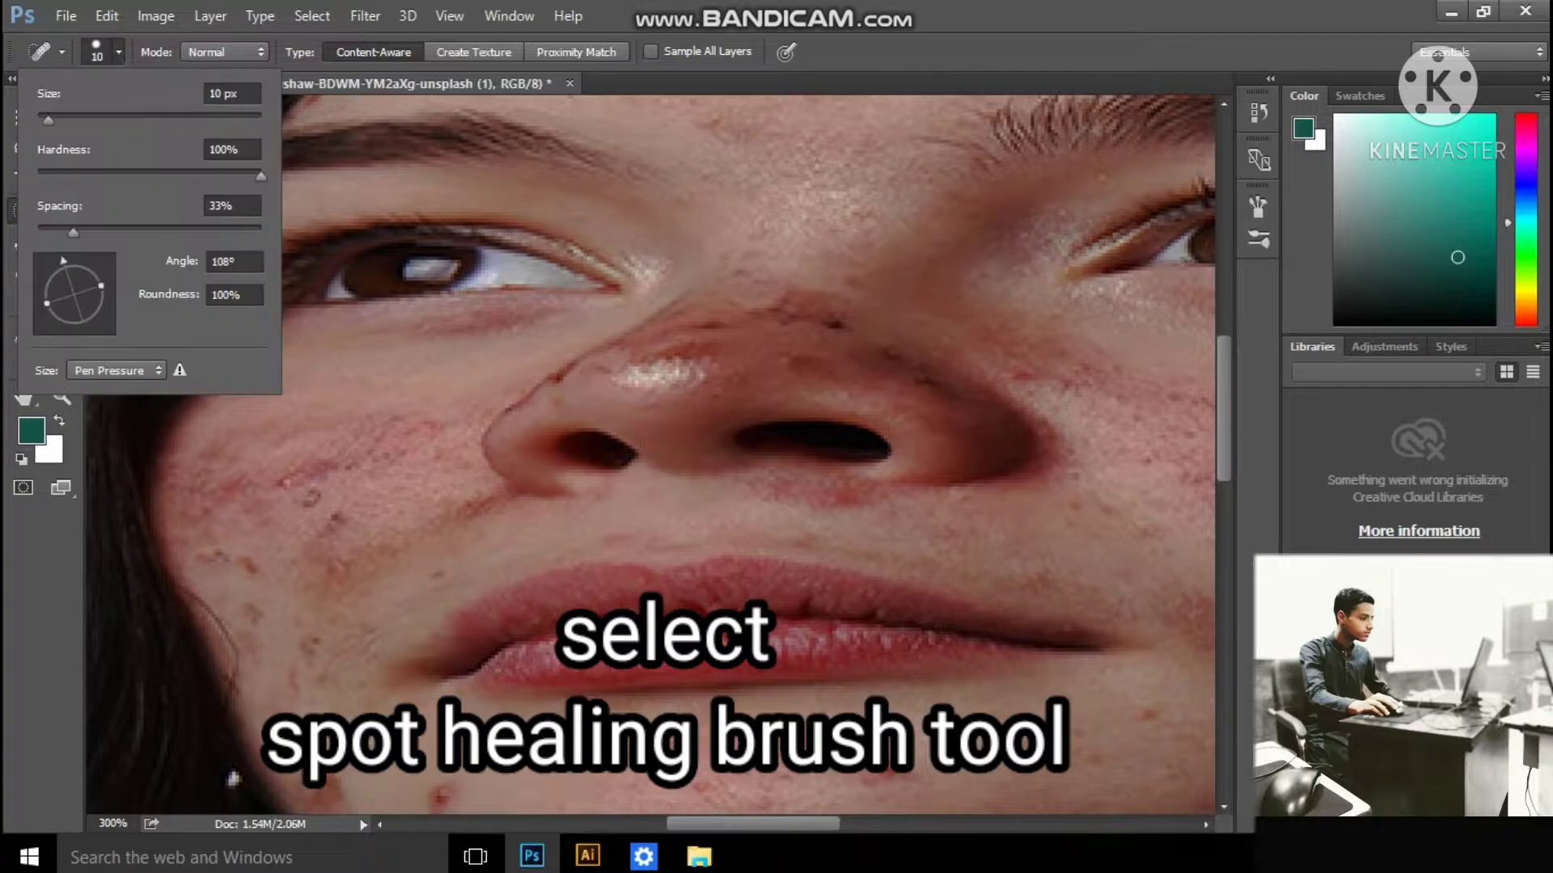
key(Return)
click(322, 443)
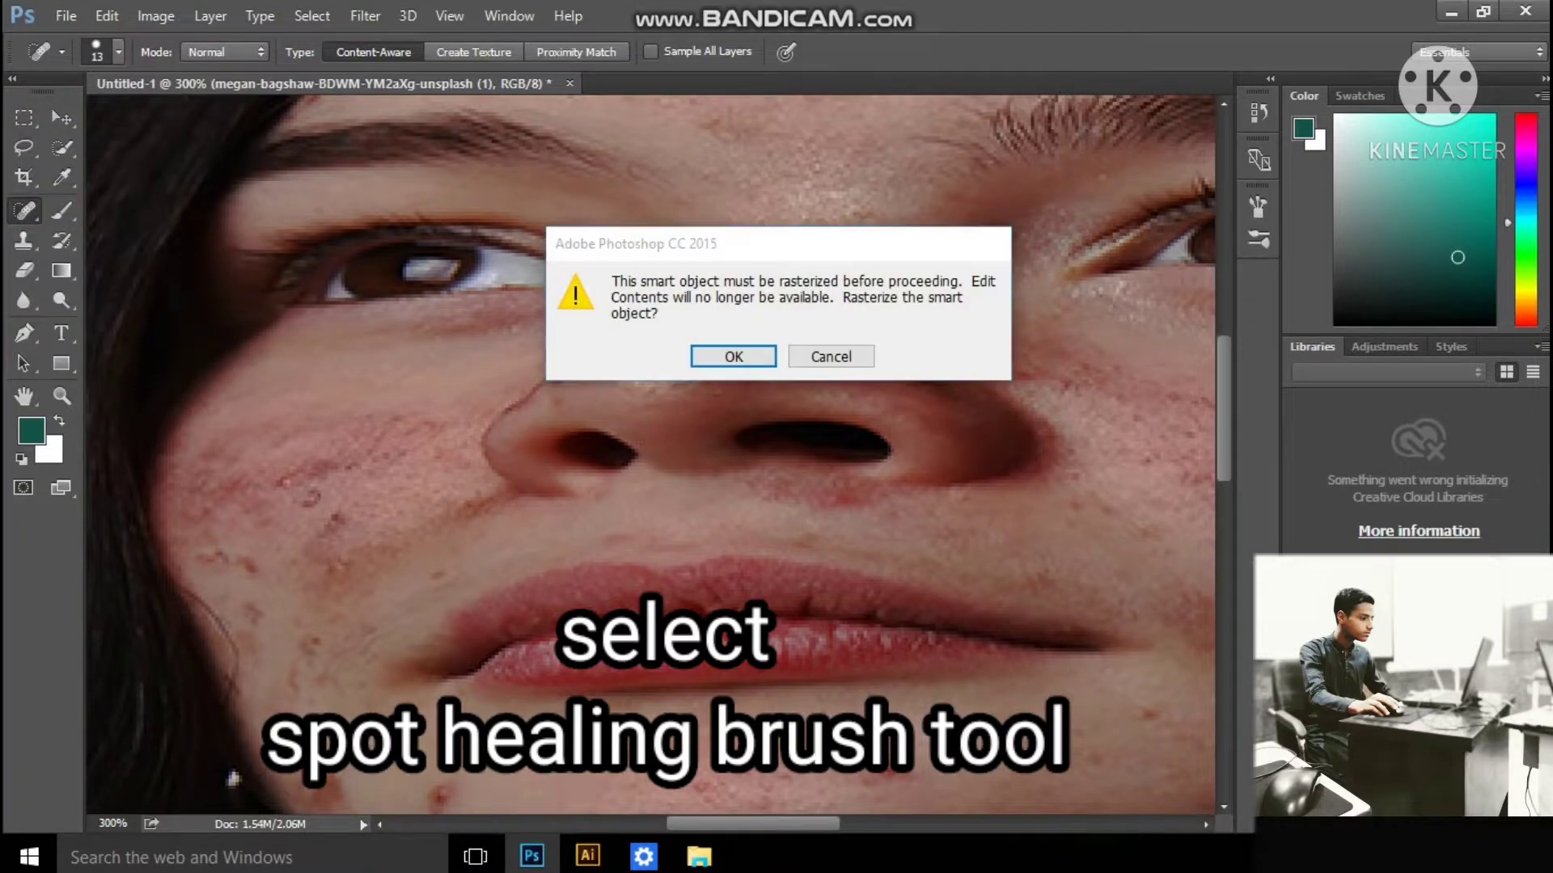
click(732, 353)
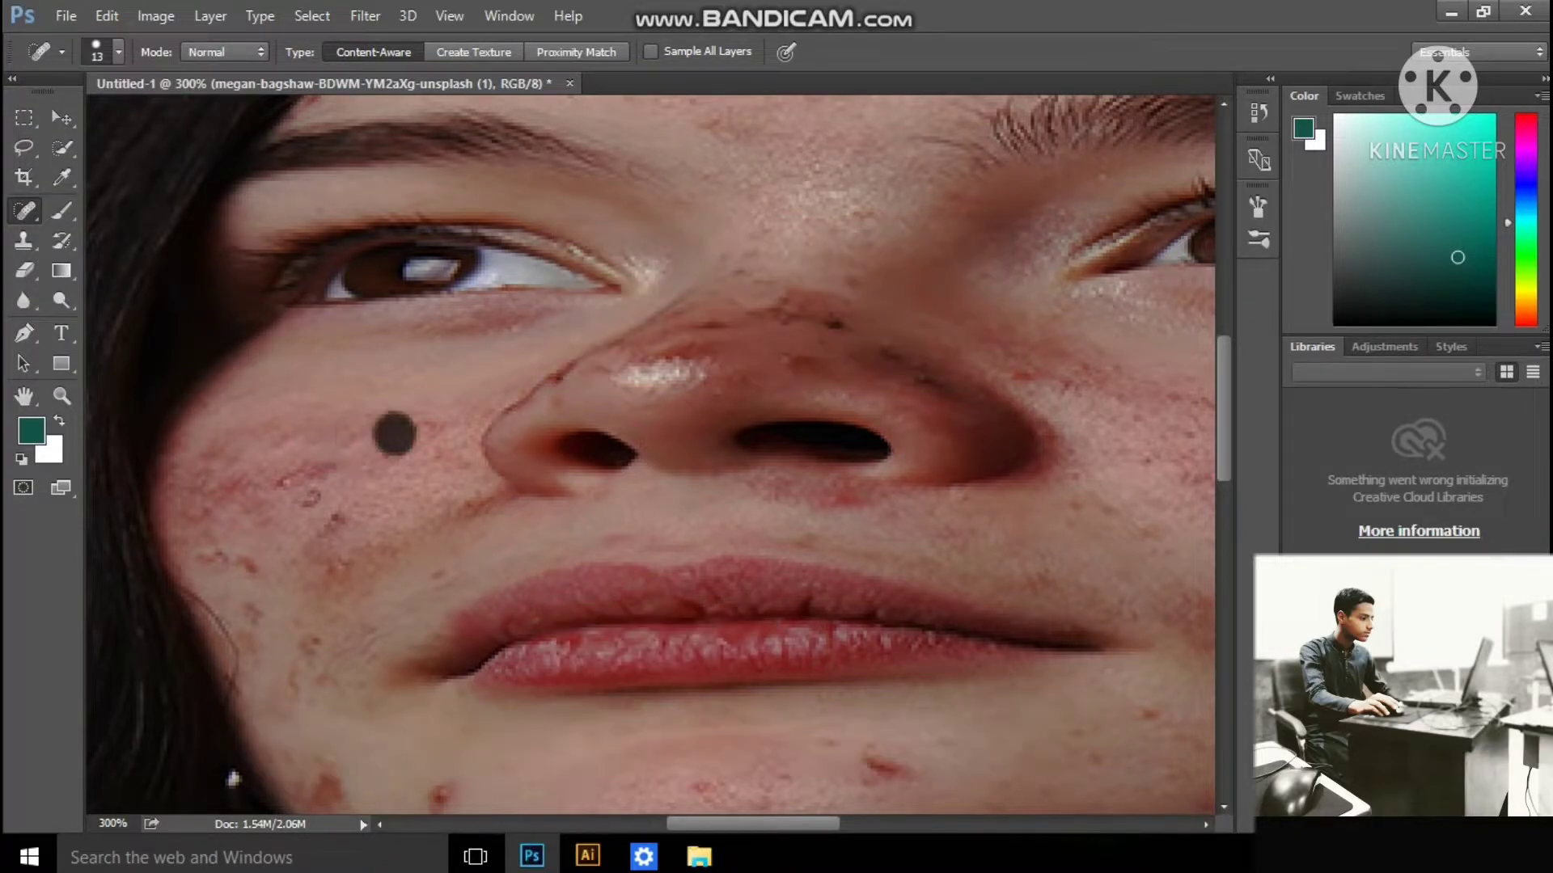
Heal the acne spots and streaks across the left cheek.
drag(432, 401, 393, 465)
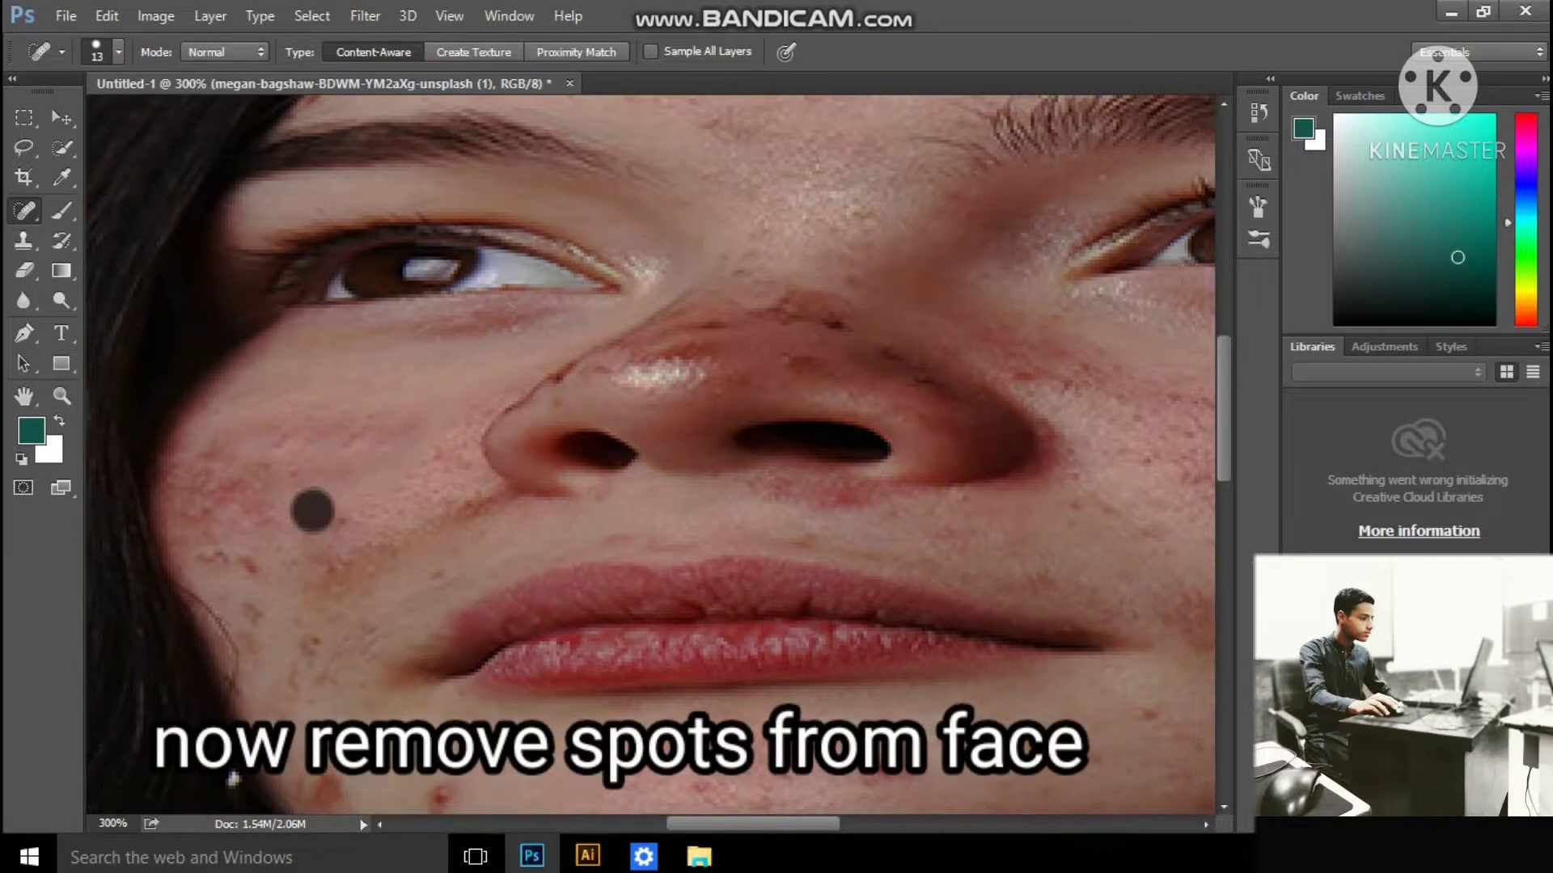
click(261, 485)
click(235, 556)
click(253, 589)
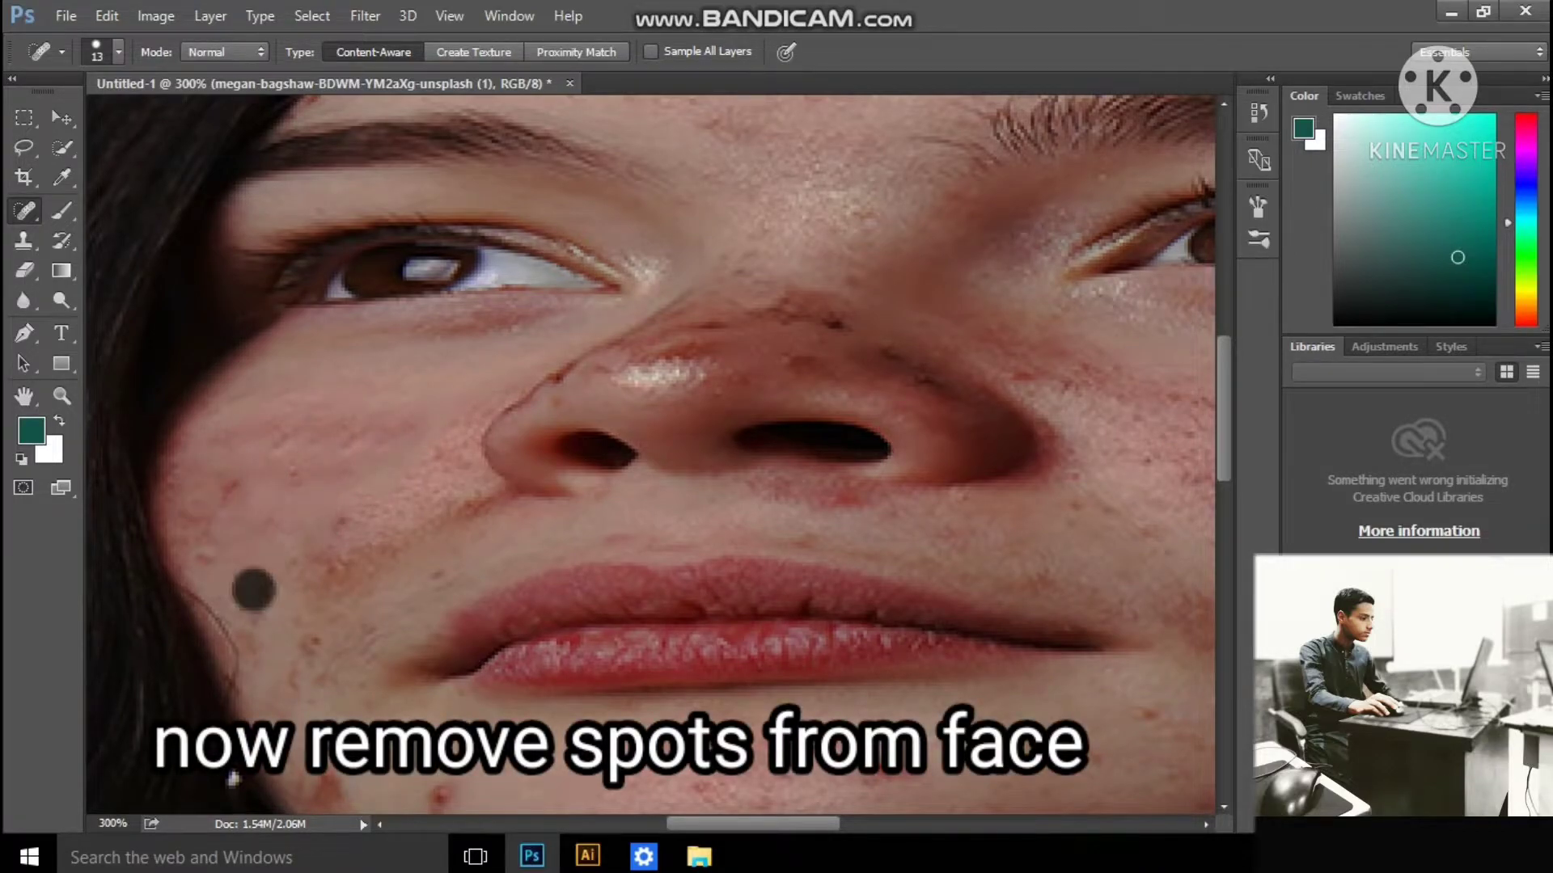
drag(324, 489, 323, 584)
click(337, 613)
click(347, 459)
click(246, 468)
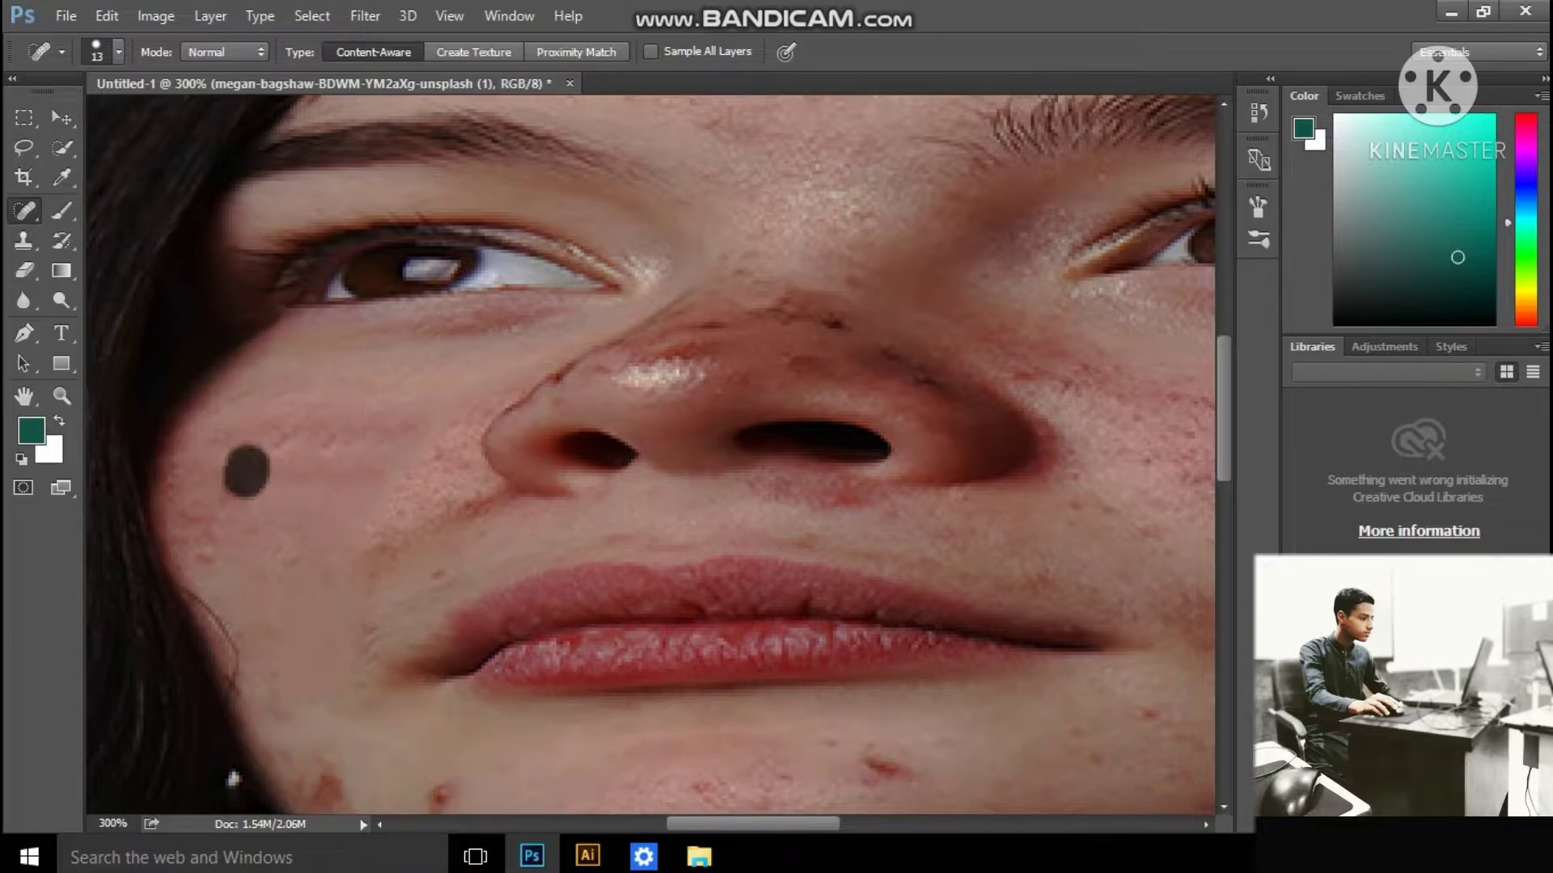
click(194, 508)
drag(366, 416, 362, 567)
click(440, 509)
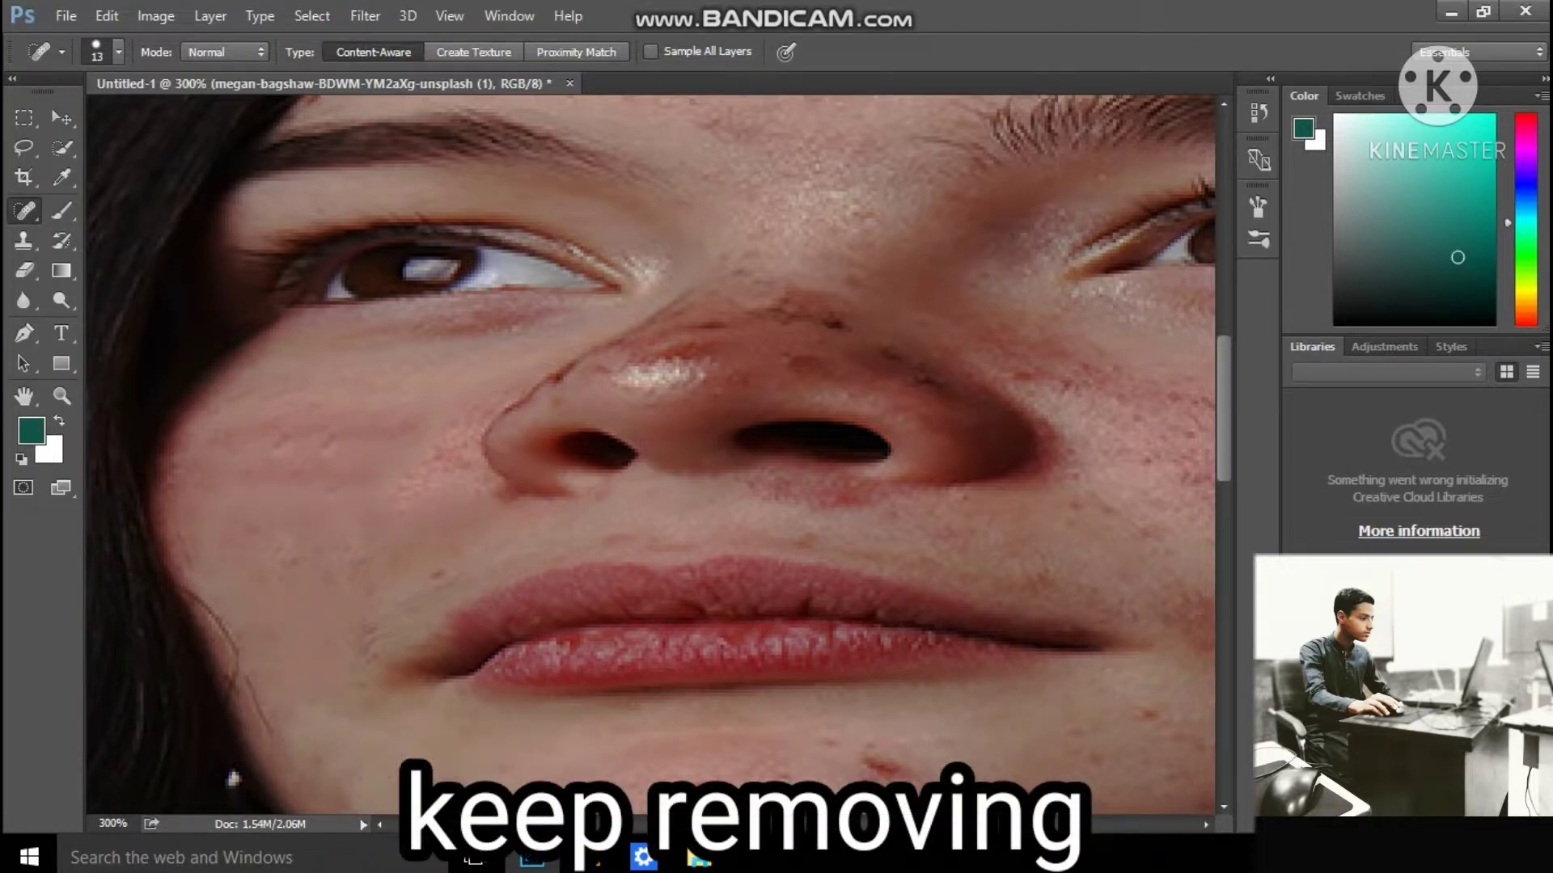
Heal the blemishes on the nose bridge, left edge and tip of the nose.
click(535, 388)
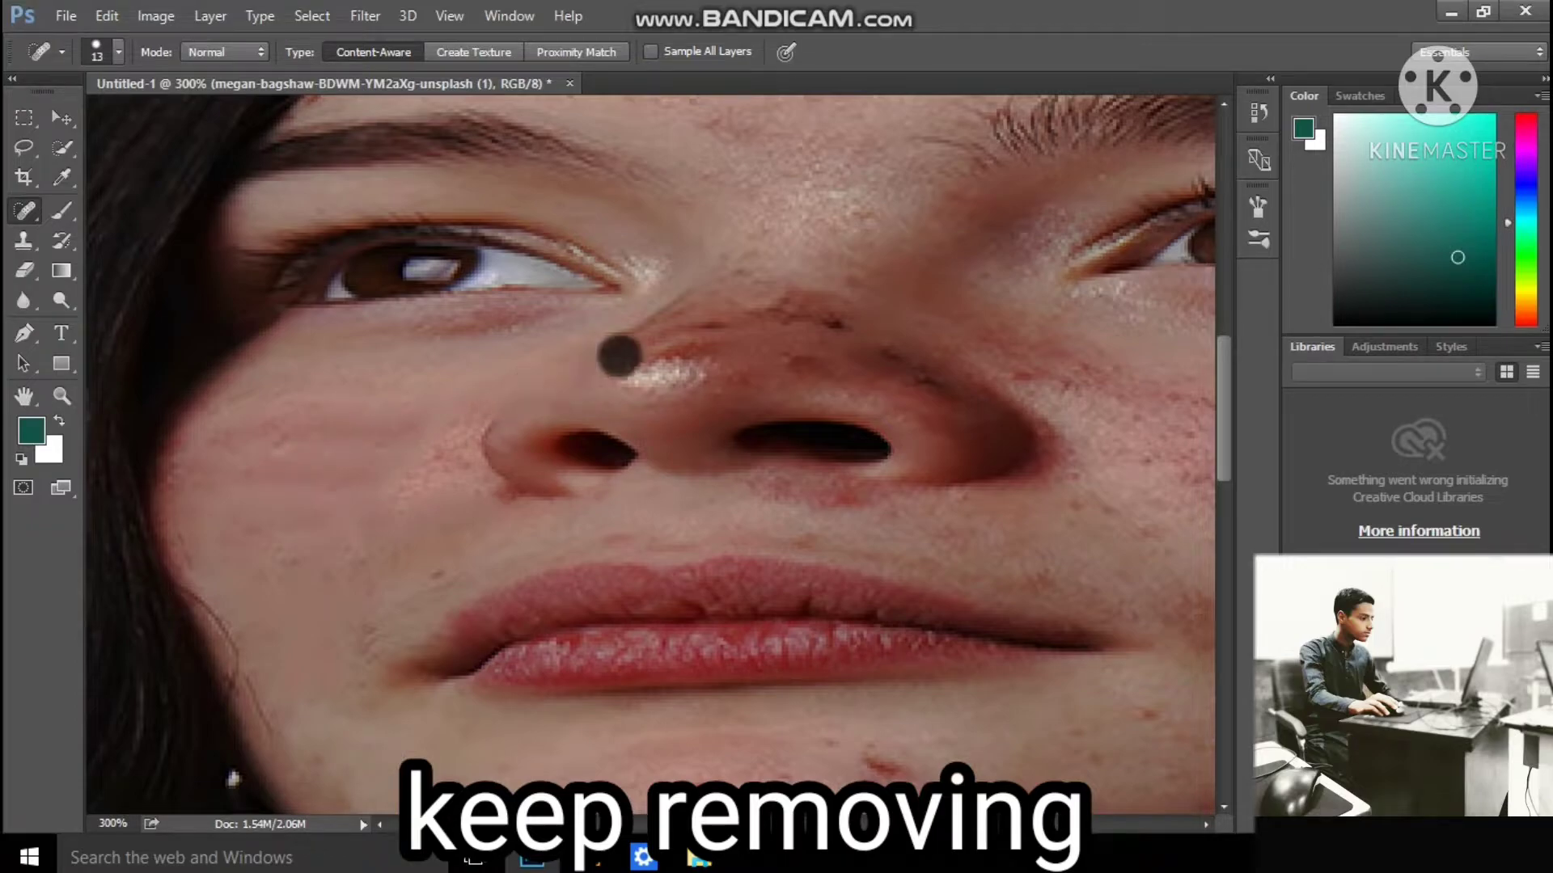
click(652, 337)
click(728, 316)
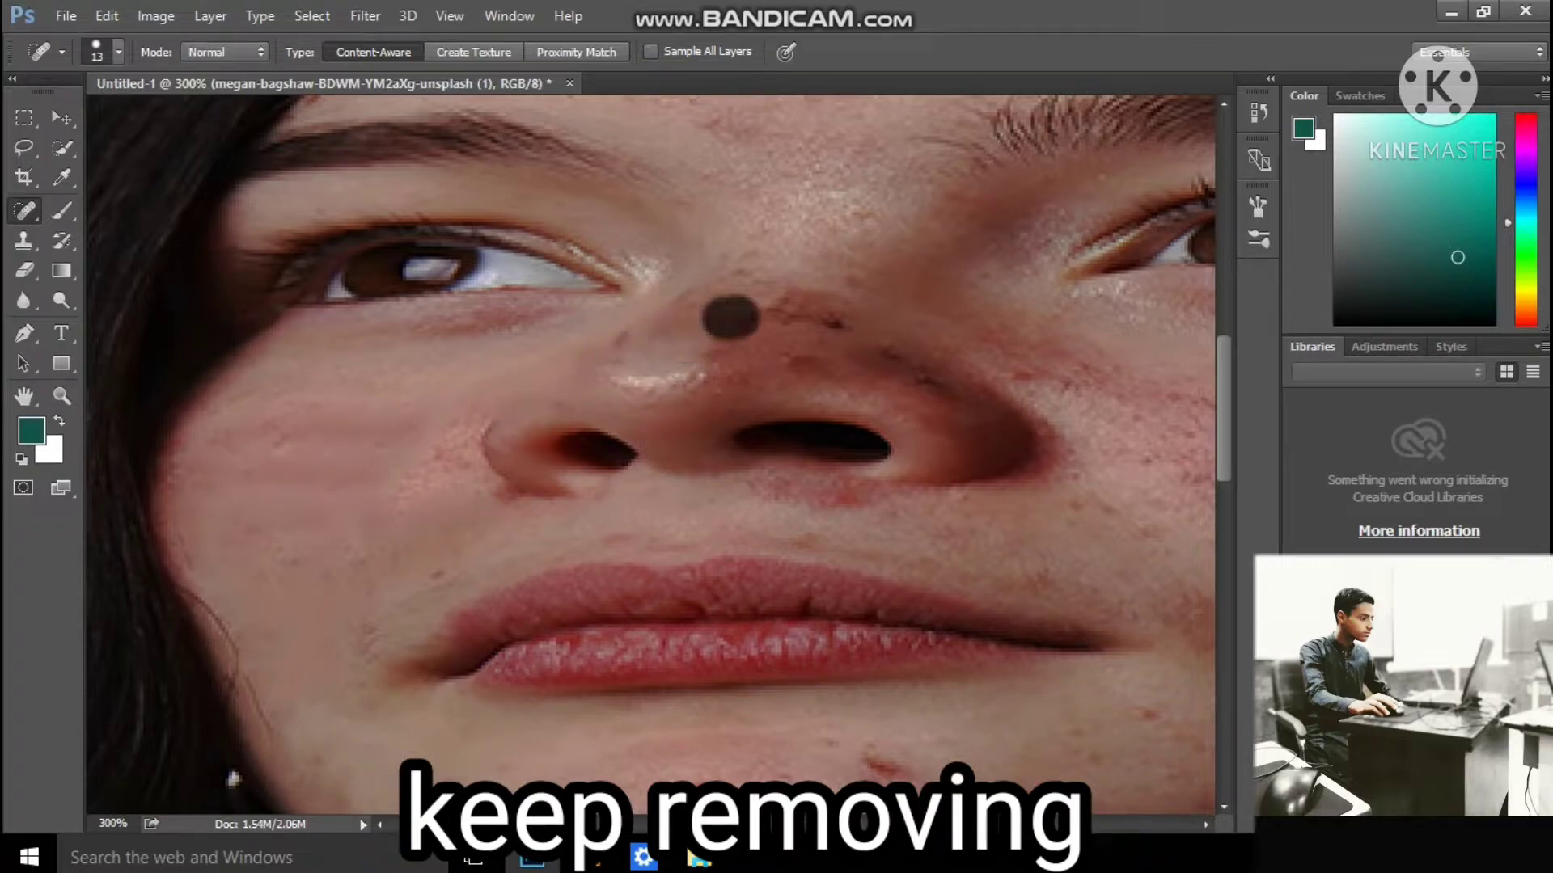
click(830, 323)
click(879, 347)
click(807, 346)
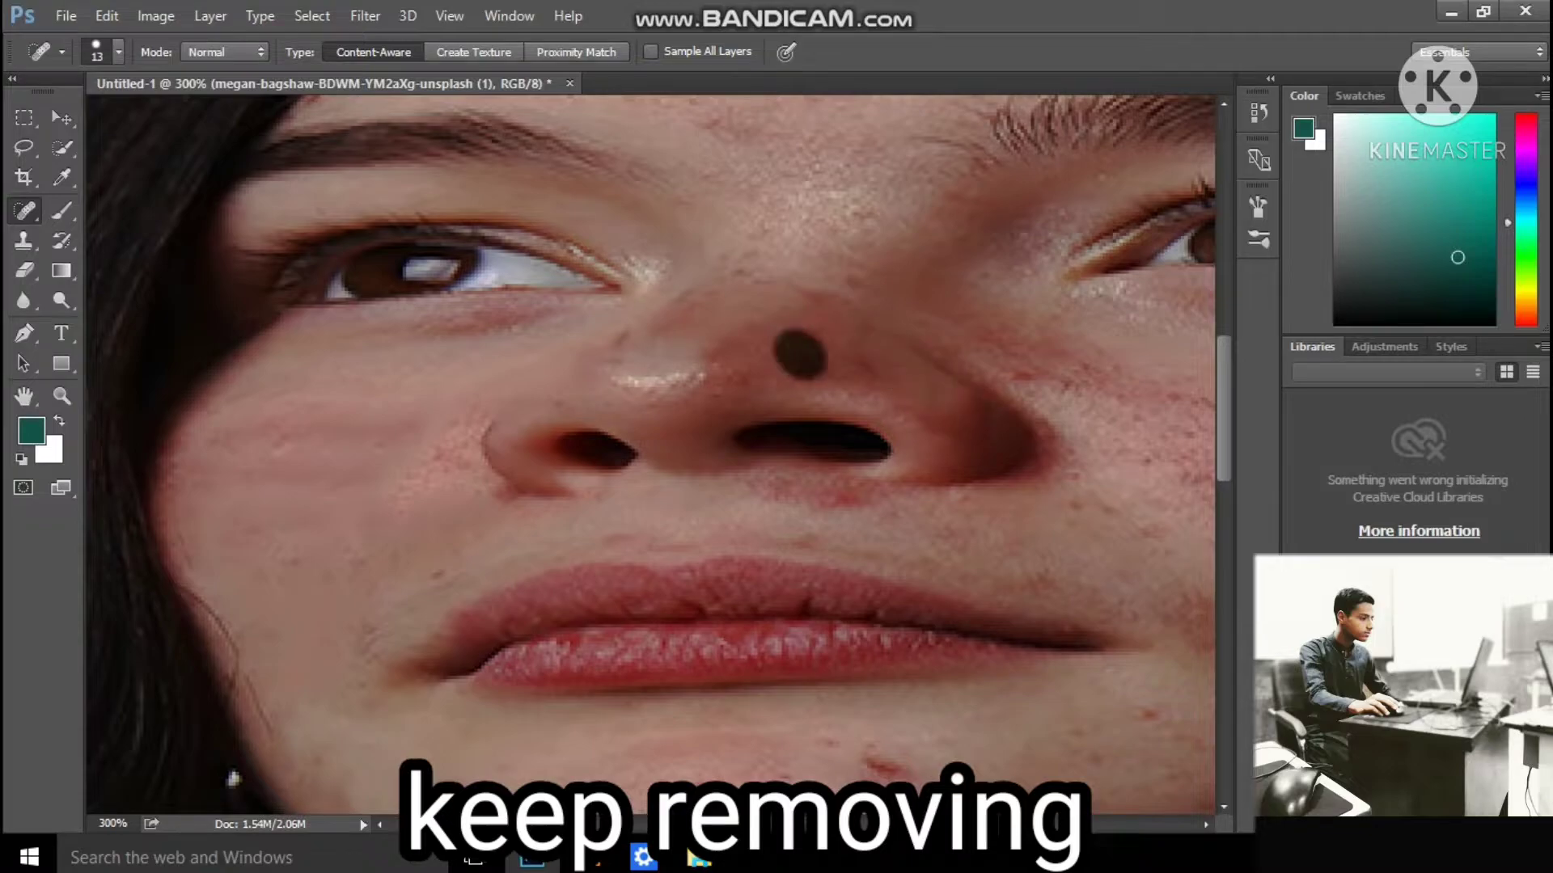
Heal spots around both nostrils, the right cheek and the upper lip.
click(922, 379)
click(979, 402)
click(951, 390)
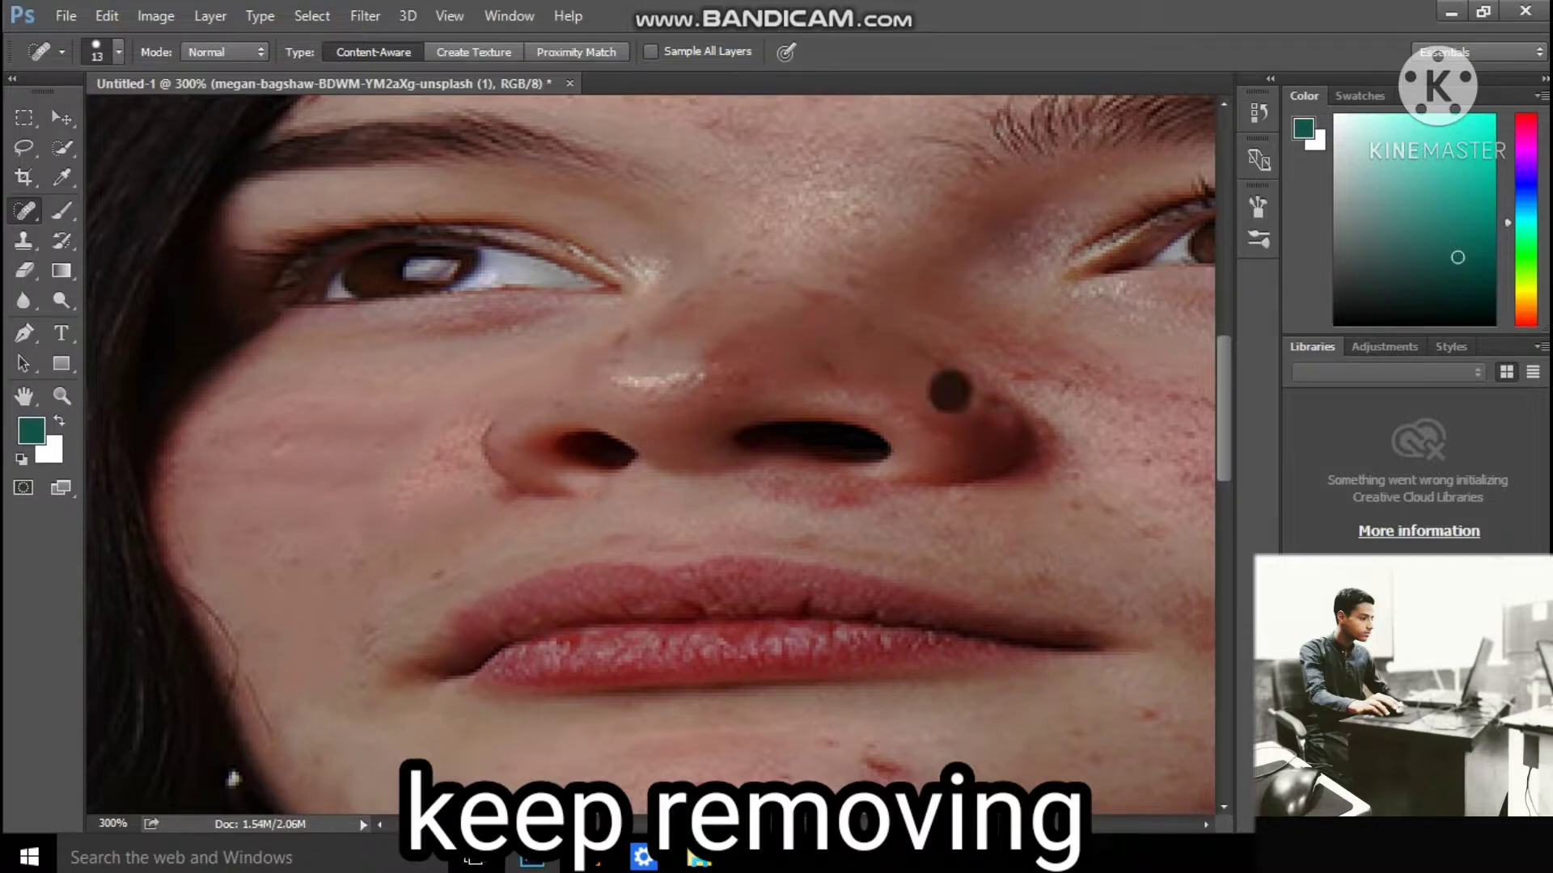
click(956, 362)
click(1027, 417)
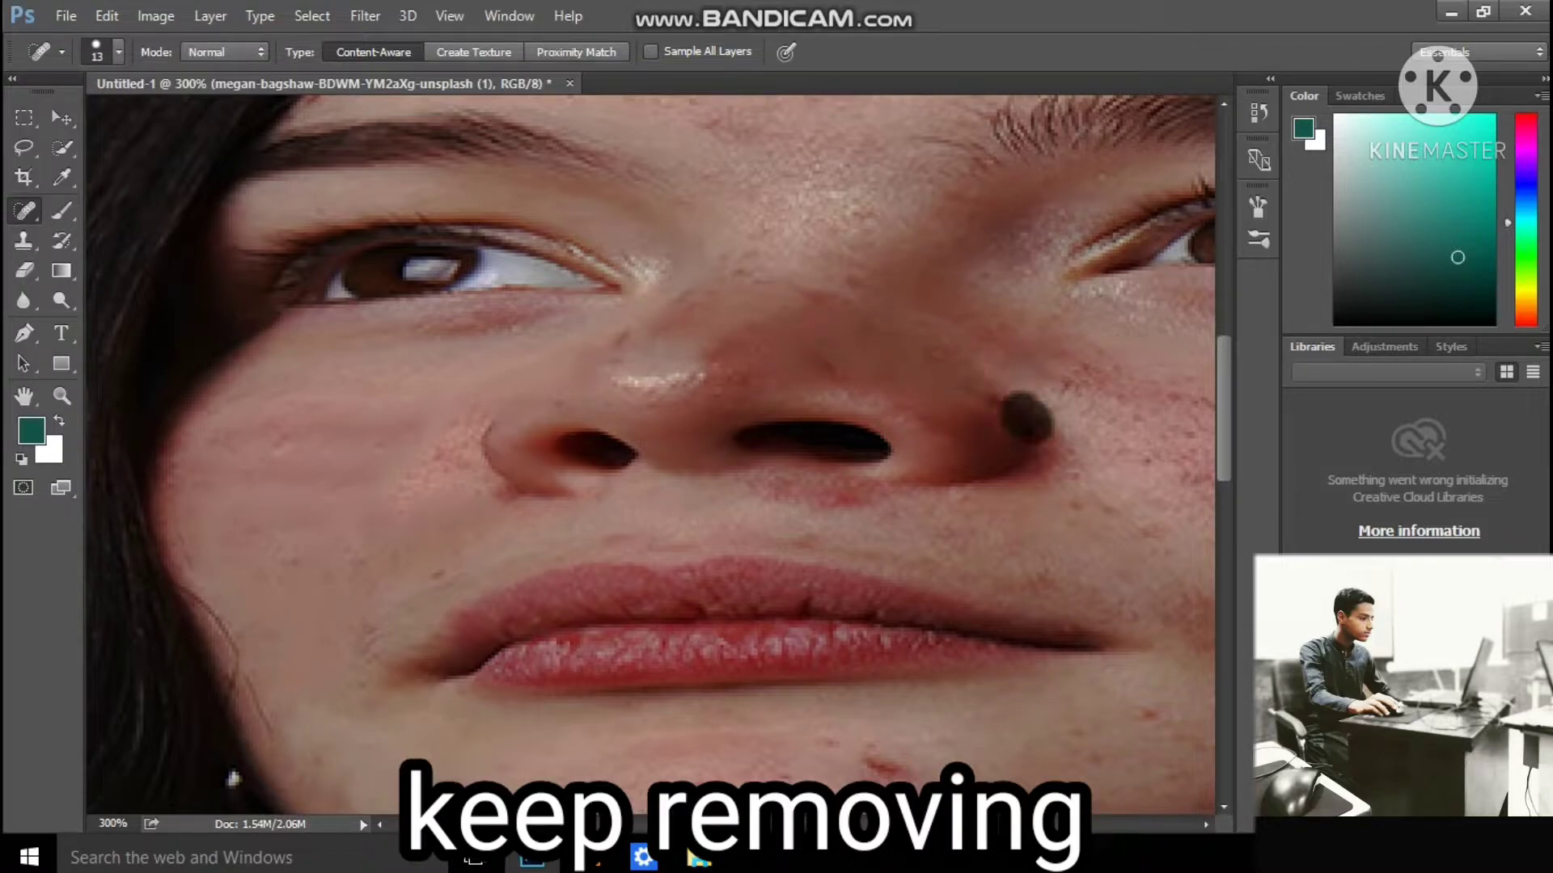
click(1036, 468)
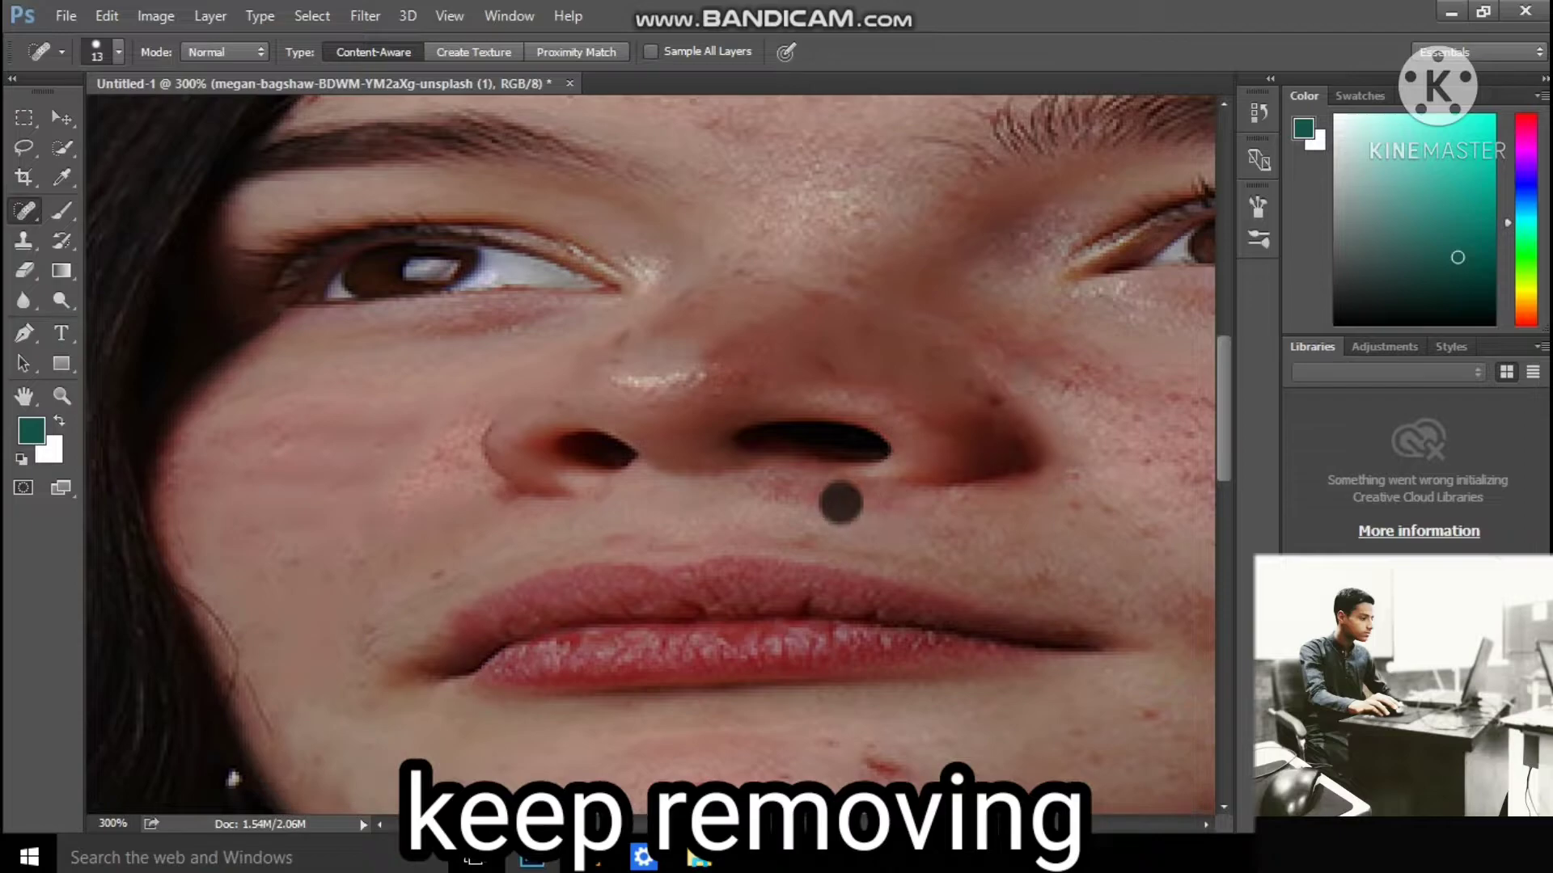
click(715, 510)
click(491, 504)
click(430, 505)
Heal a last cheek spot, then the acne spots on the lower forehead.
click(352, 442)
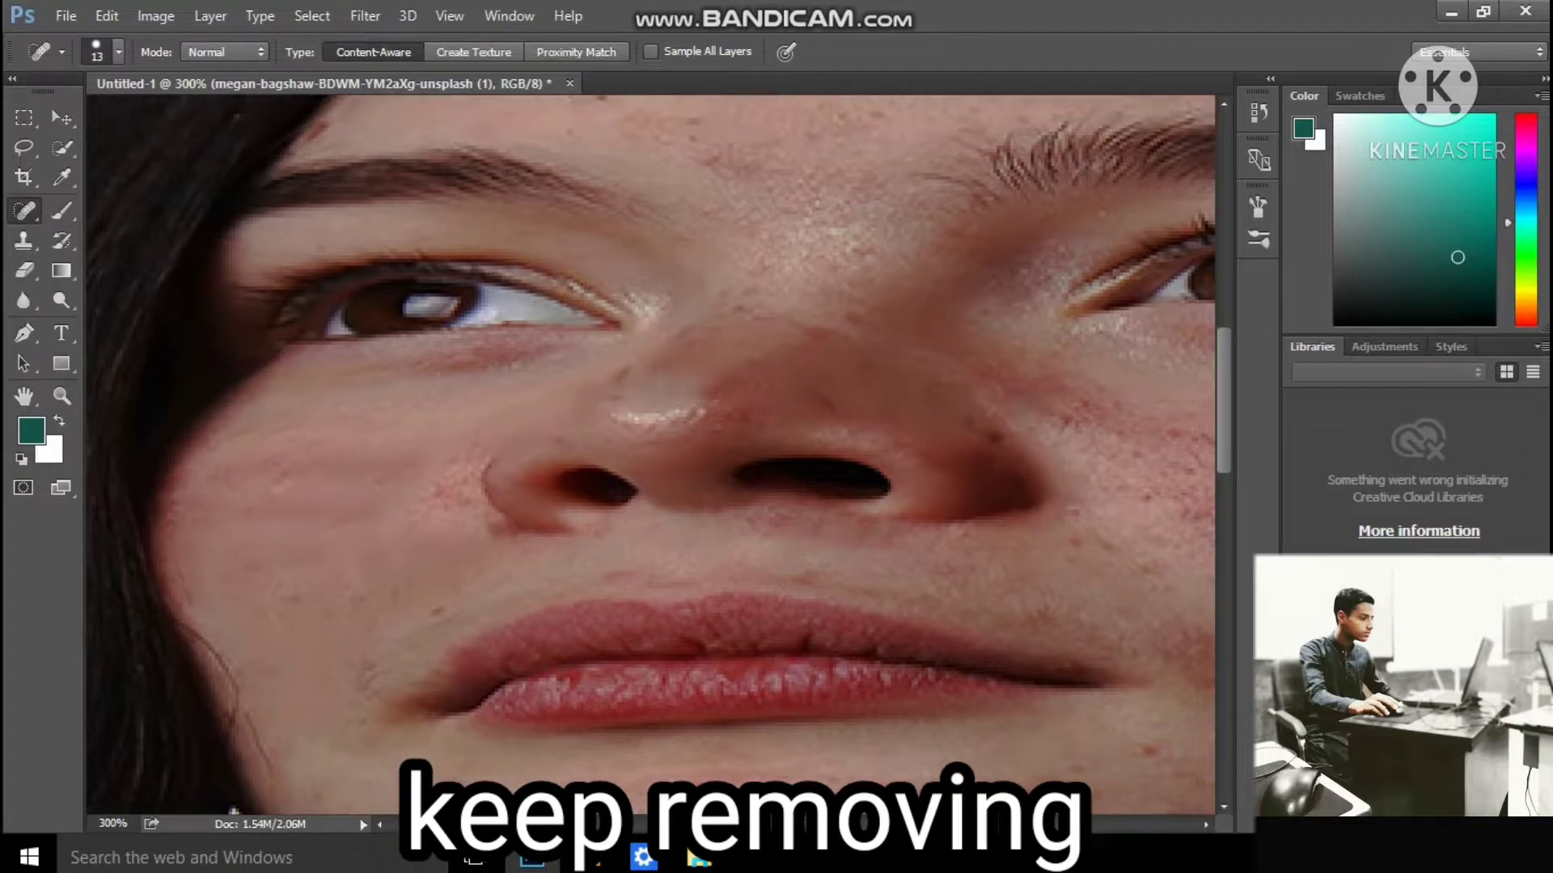
scroll(647, 453, up, 5)
click(325, 415)
click(389, 393)
click(561, 340)
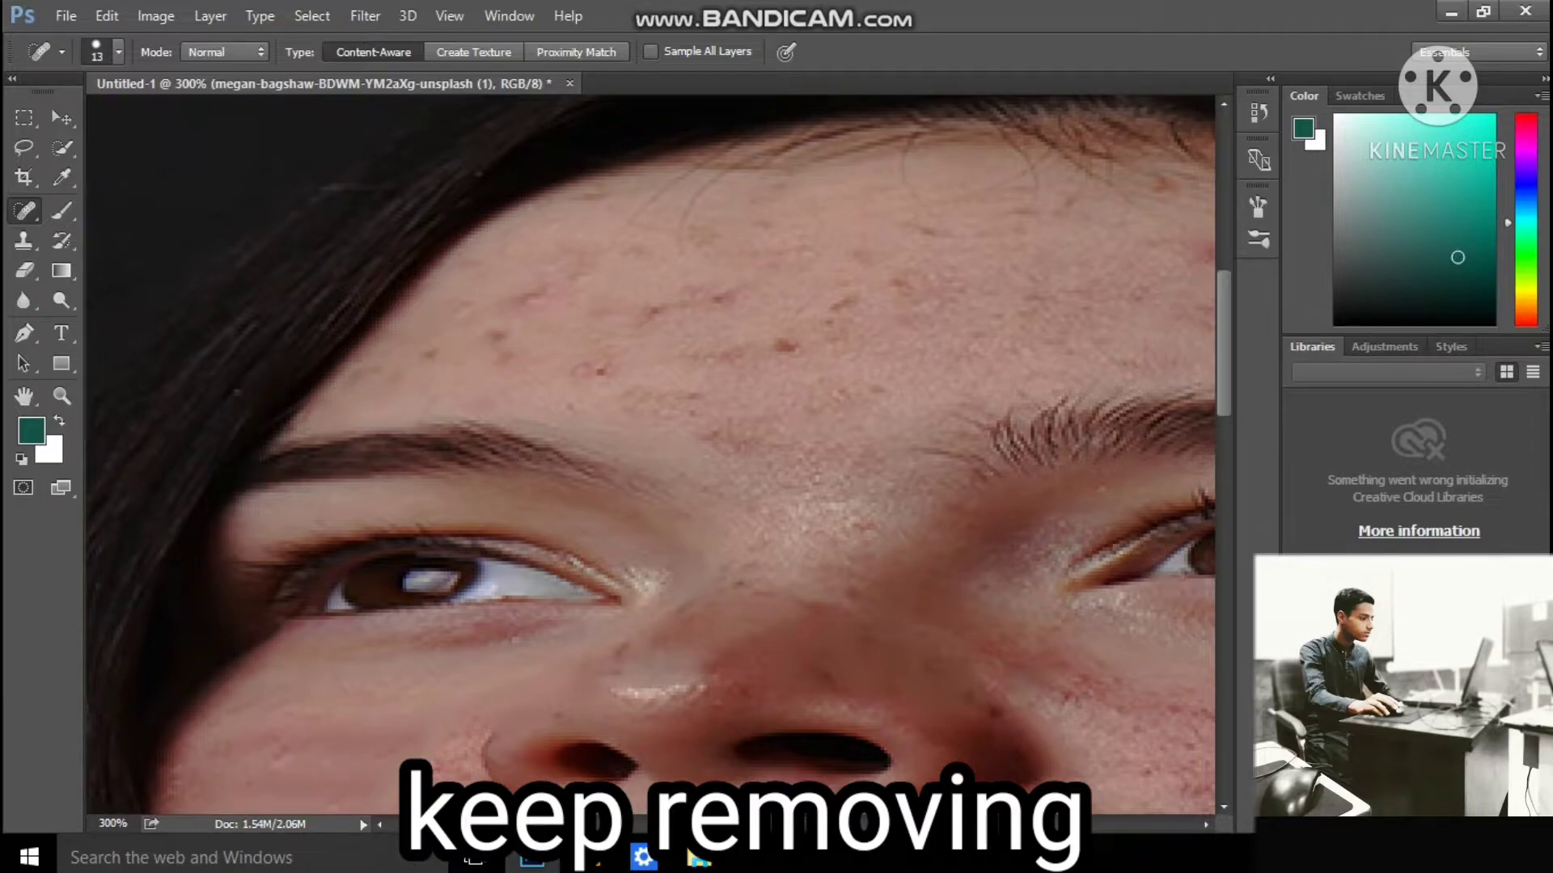
click(508, 333)
click(444, 341)
click(599, 319)
drag(598, 360, 659, 363)
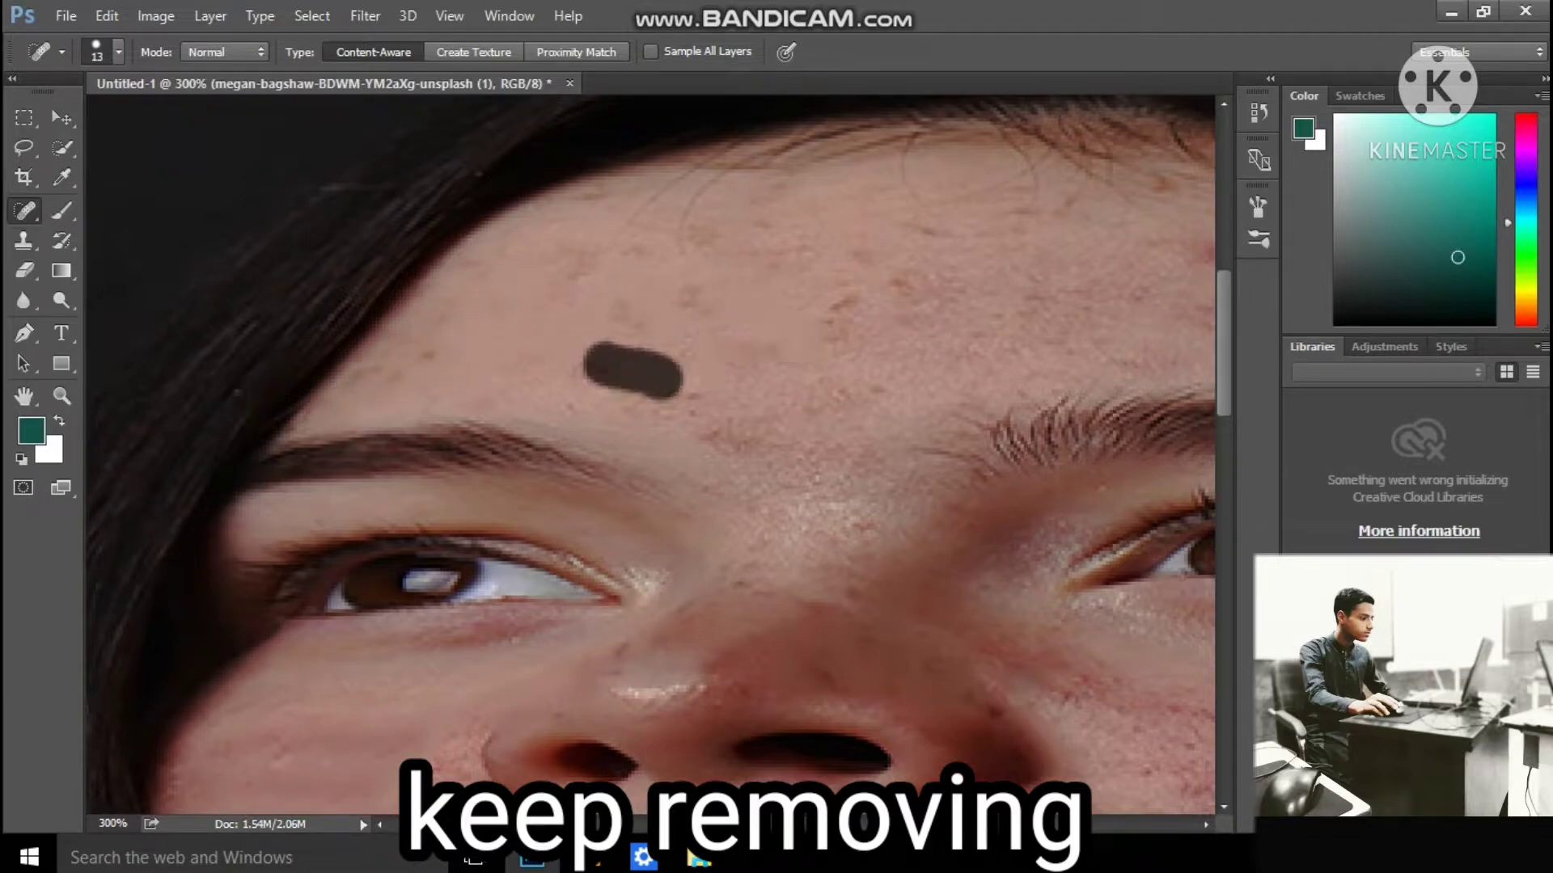
Heal the rows and patches of blemishes across the middle and left forehead.
click(631, 246)
mouse_move(602, 263)
mouse_down()
mouse_move(938, 356)
mouse_move(967, 306)
mouse_up()
click(796, 280)
click(559, 219)
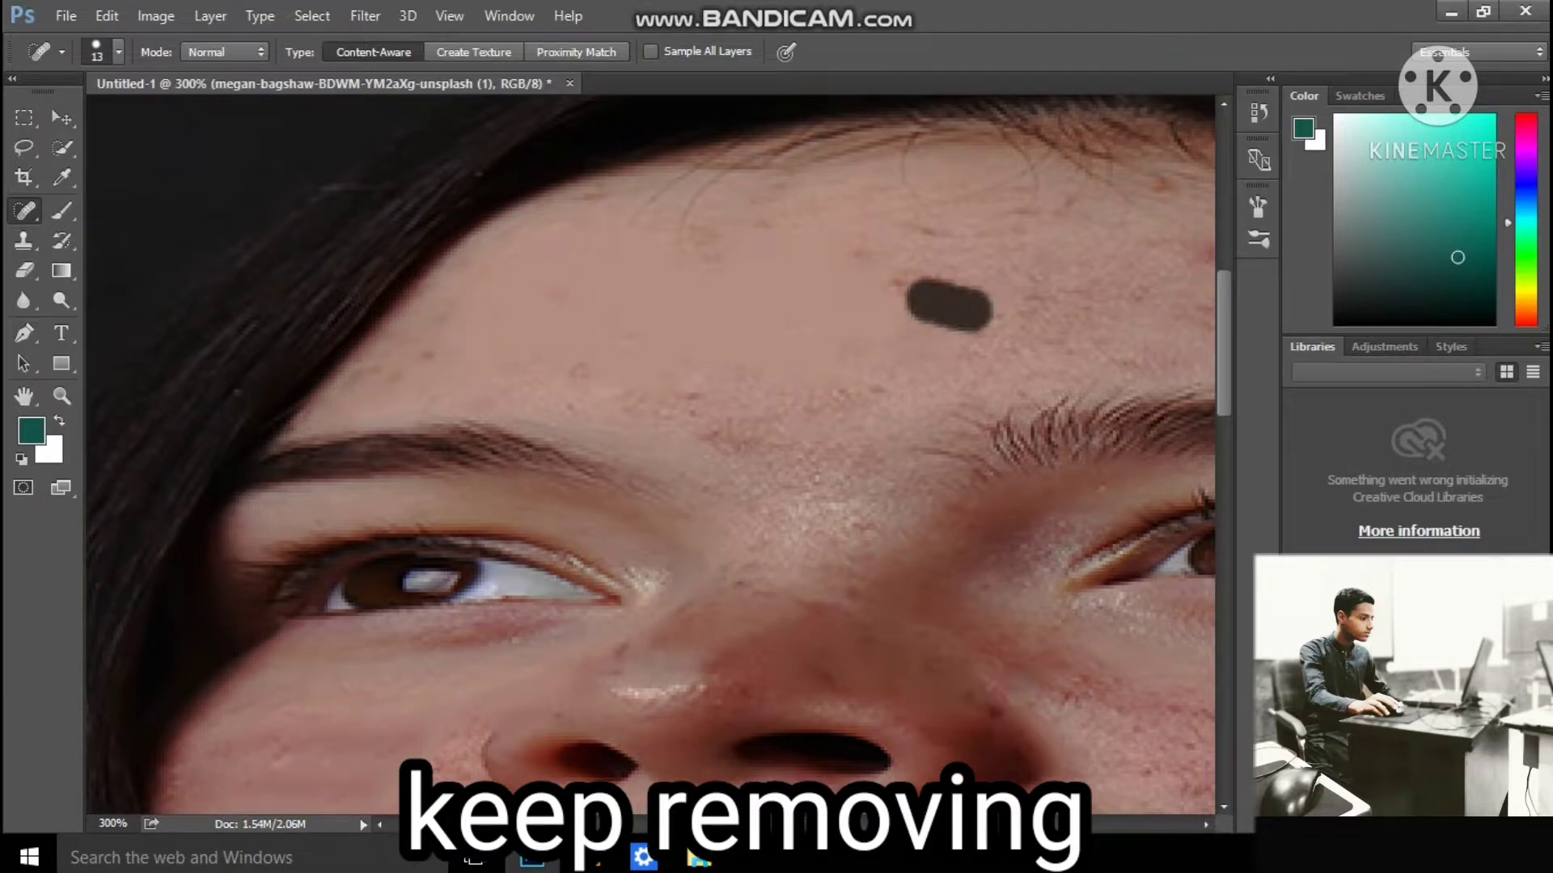
click(781, 268)
click(658, 226)
drag(457, 283, 421, 356)
drag(453, 283, 400, 380)
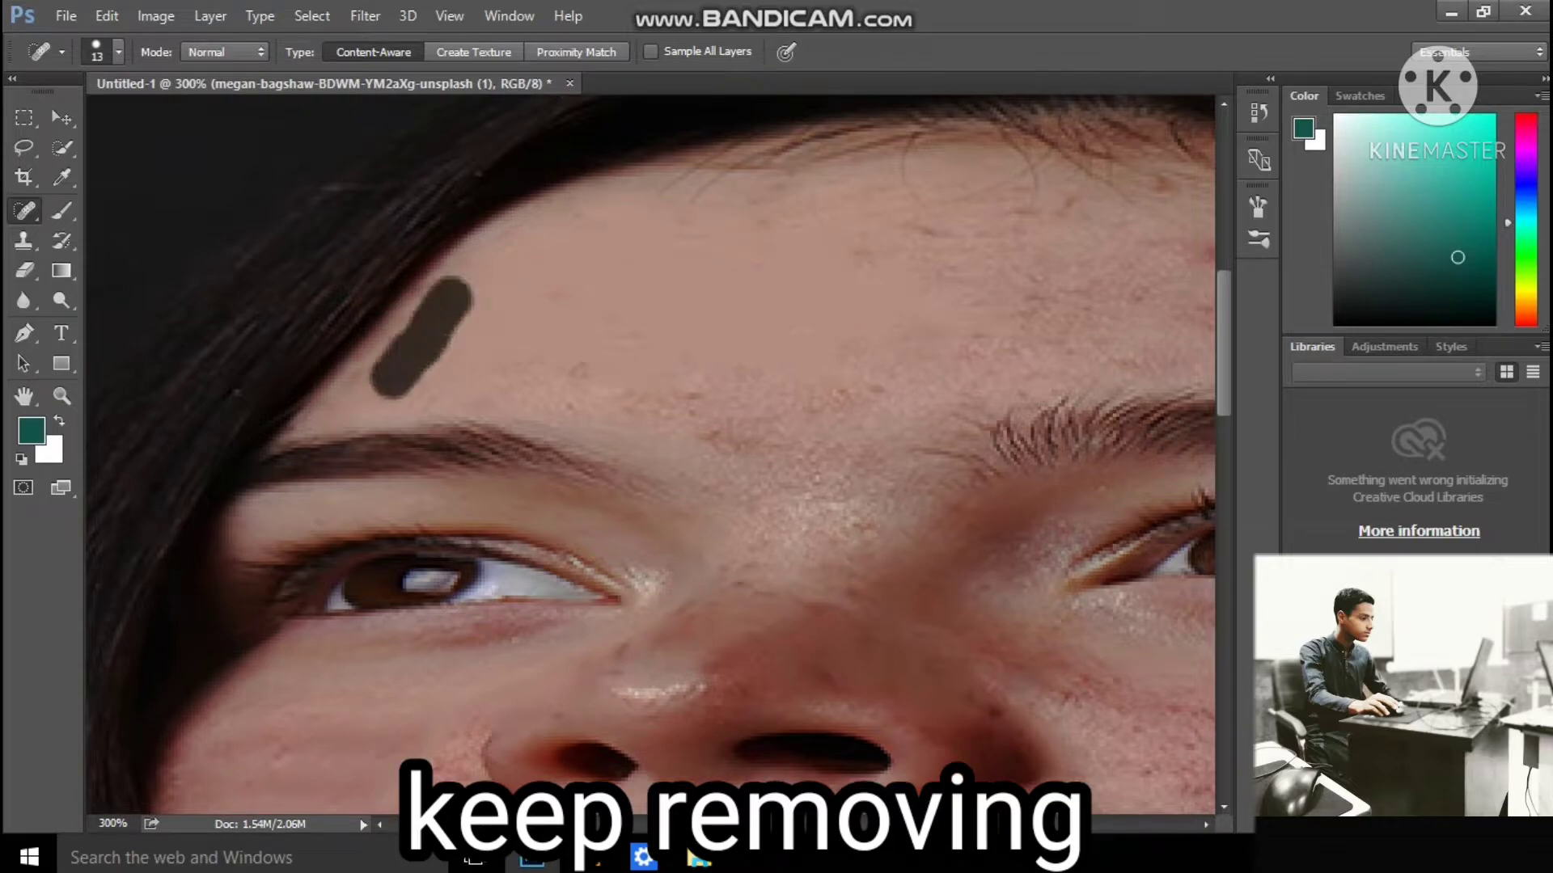
Heal the blemishes between the brows and along the nose bridge.
scroll(647, 453, up, 1)
scroll(660, 455, up, 1)
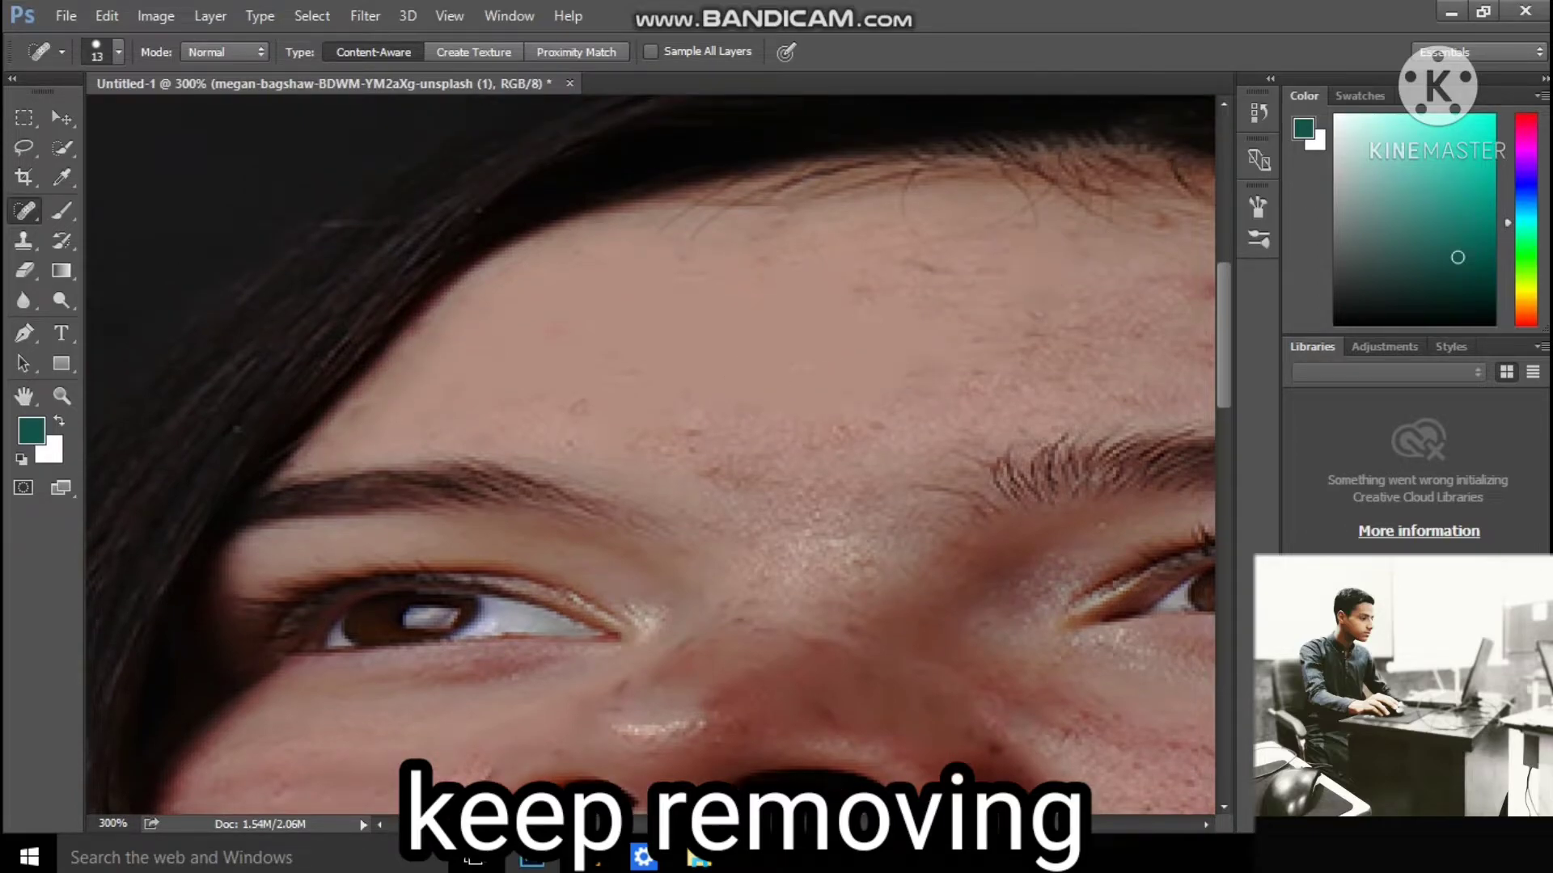
click(1100, 279)
click(804, 558)
click(820, 634)
click(897, 645)
click(971, 710)
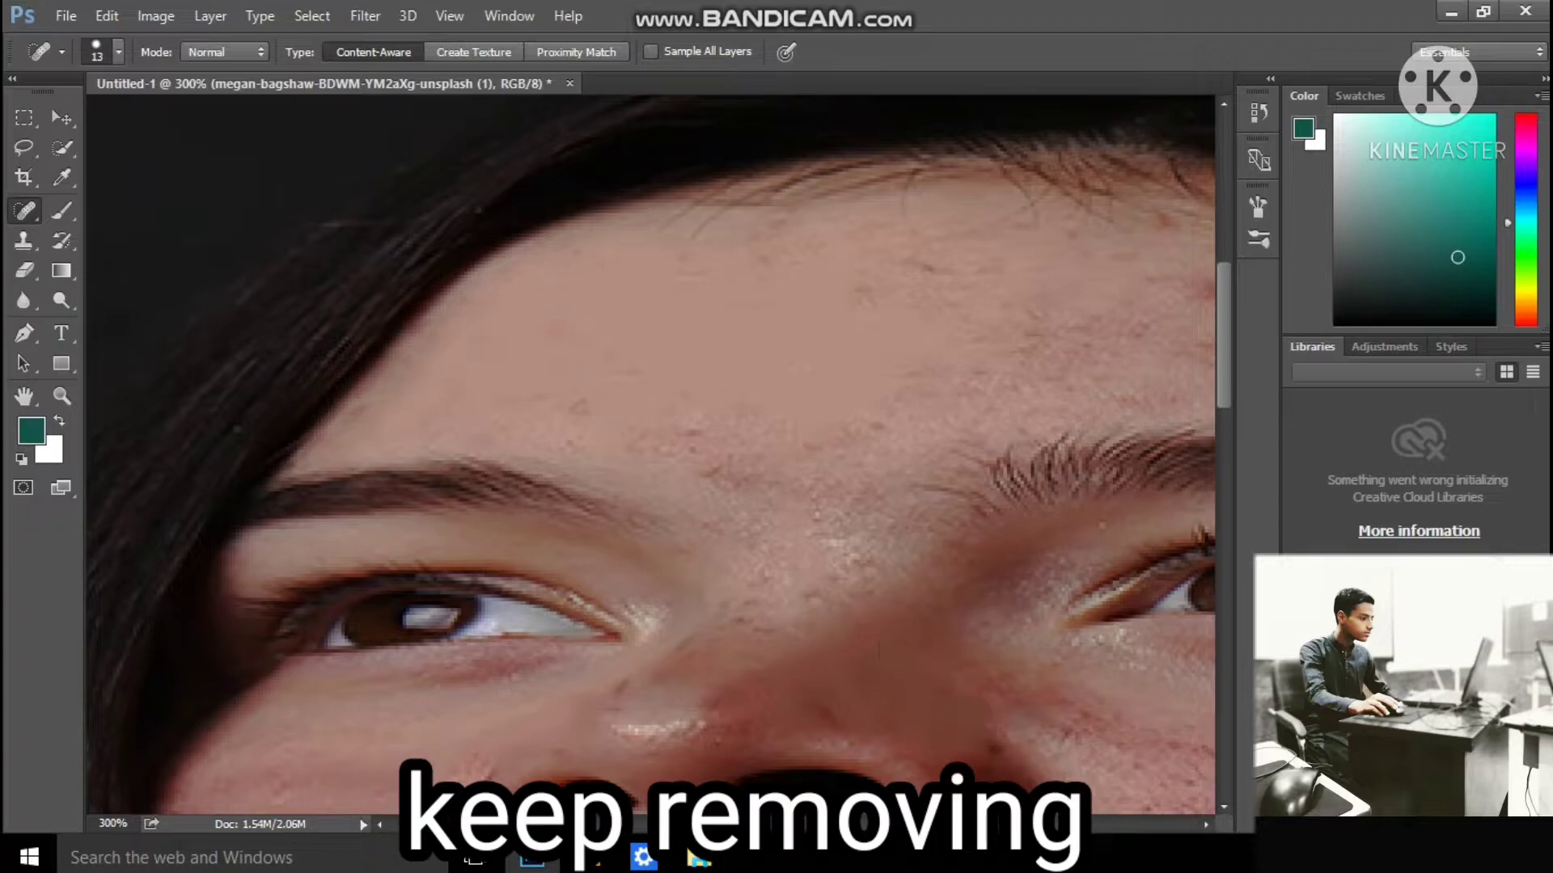
click(1040, 711)
click(919, 667)
click(1011, 689)
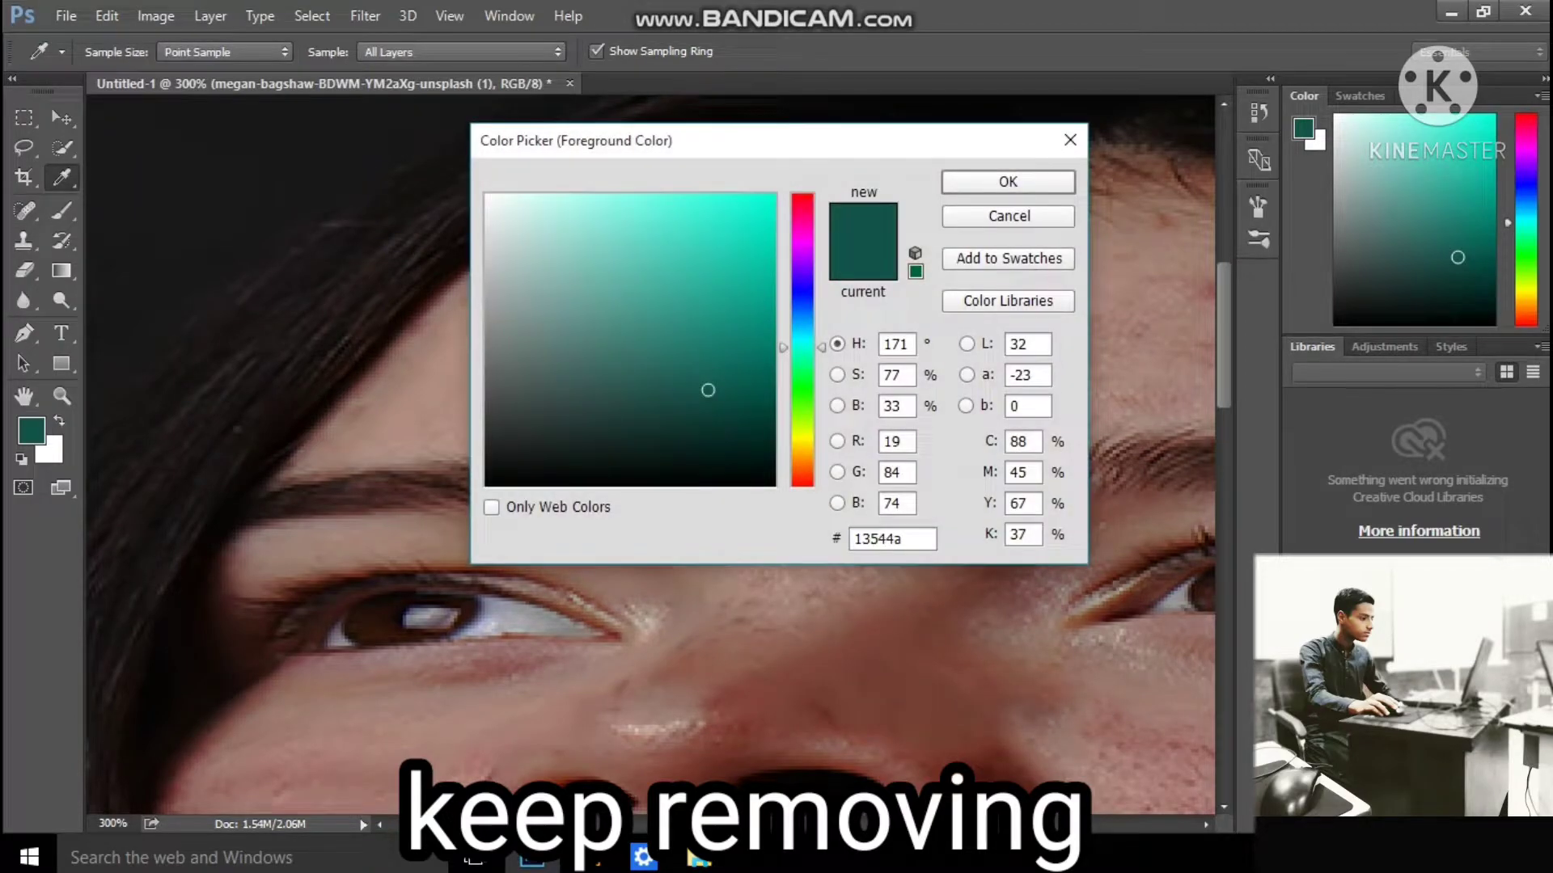
Pan to the other eye and forehead, then reselect the Spot Healing Brush.
key(Escape)
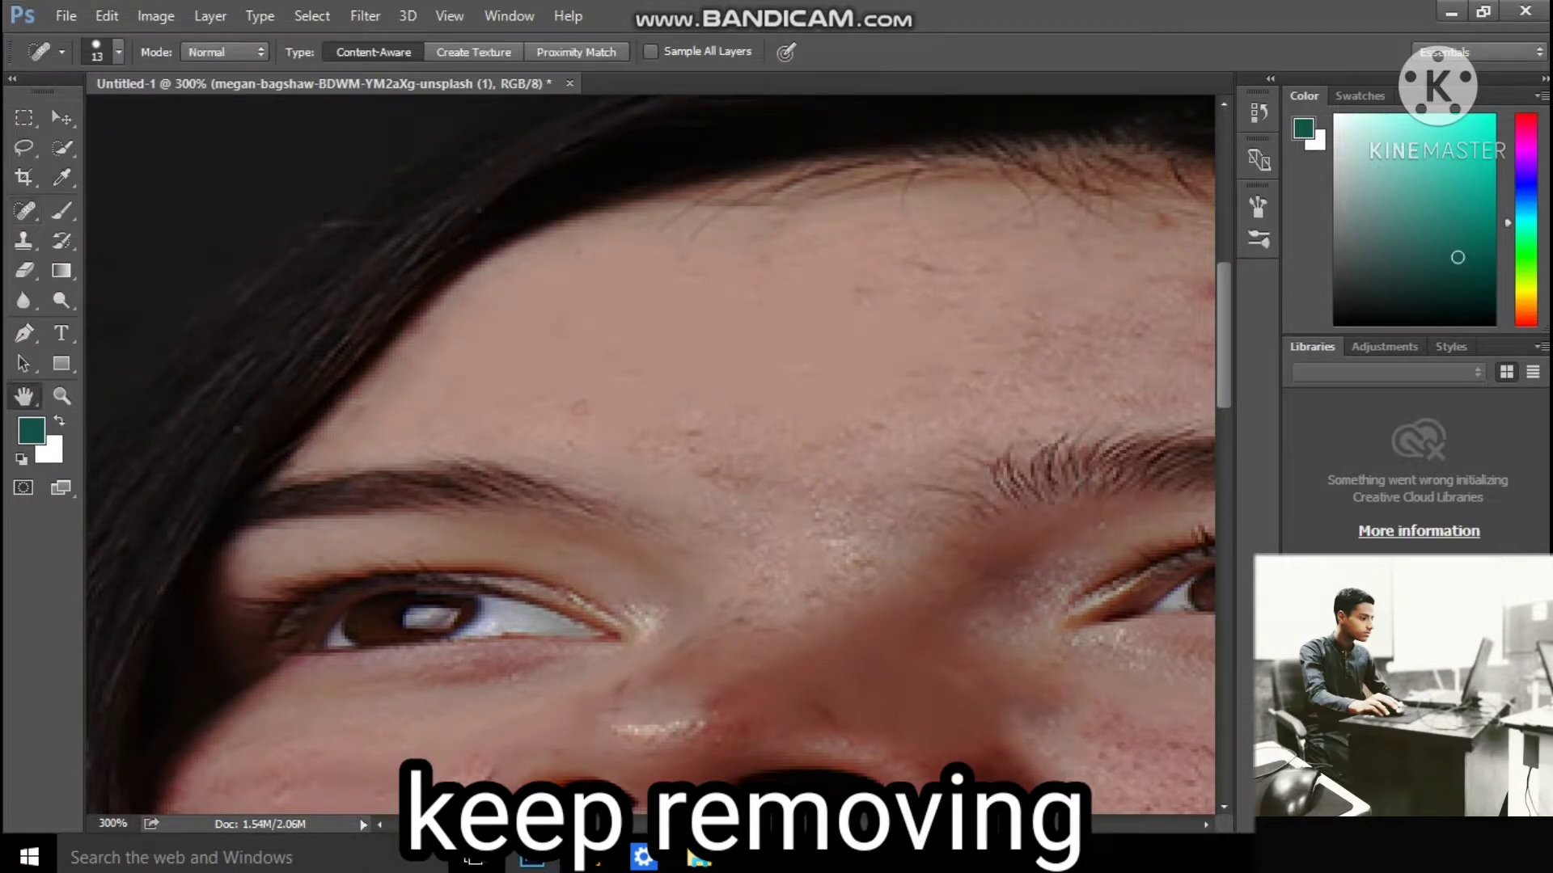
key(h)
drag(647, 405, 637, 419)
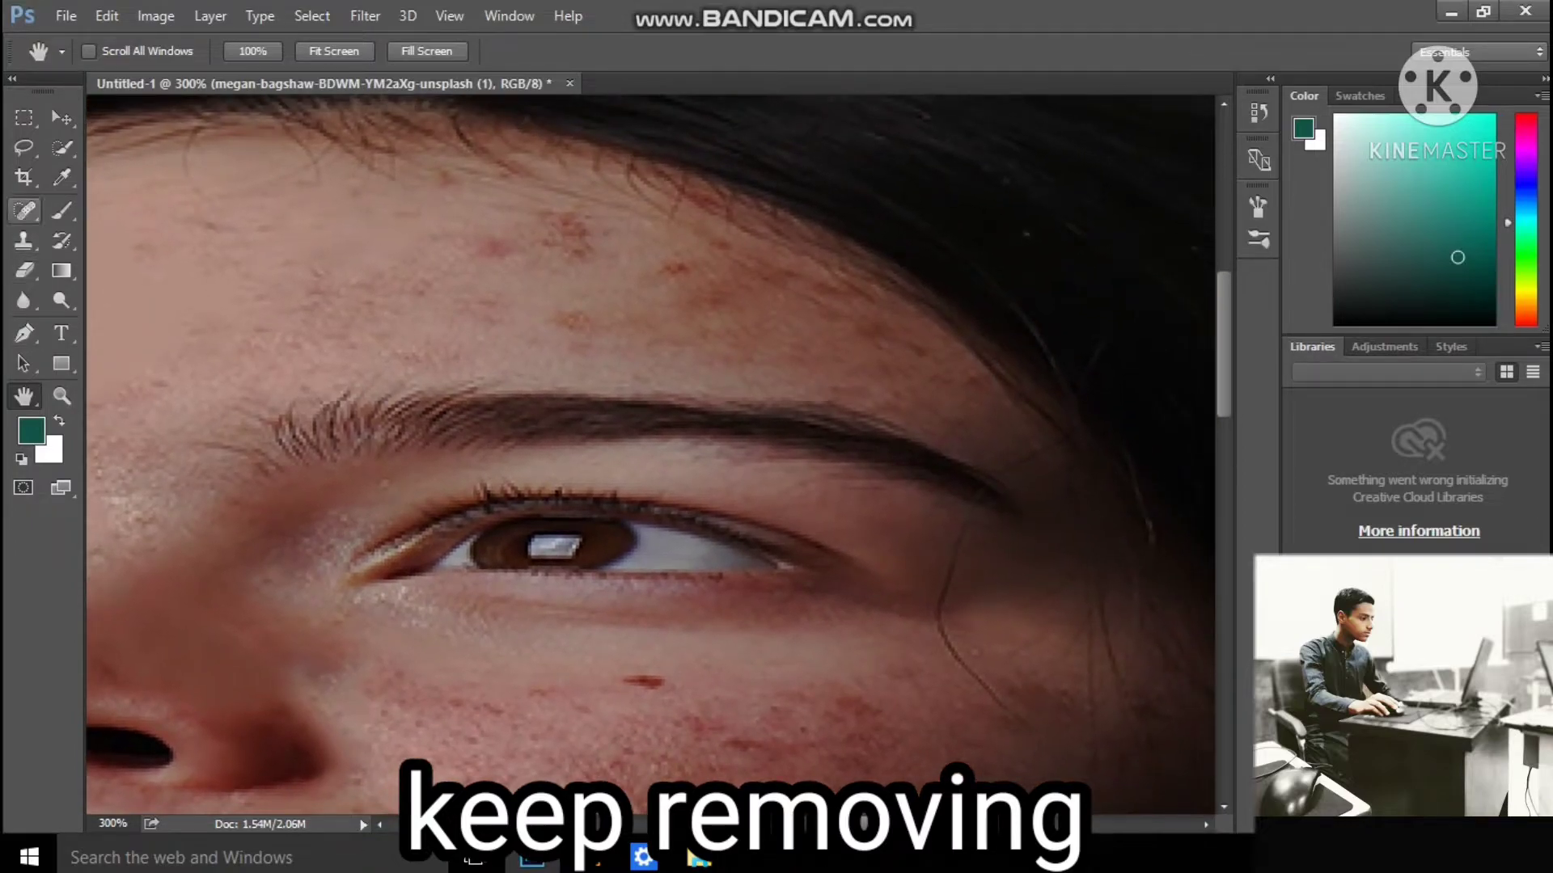
right_click(24, 211)
click(137, 209)
Heal the forehead acne near the hairline and upper-left forehead.
click(562, 263)
drag(566, 246, 477, 247)
click(575, 232)
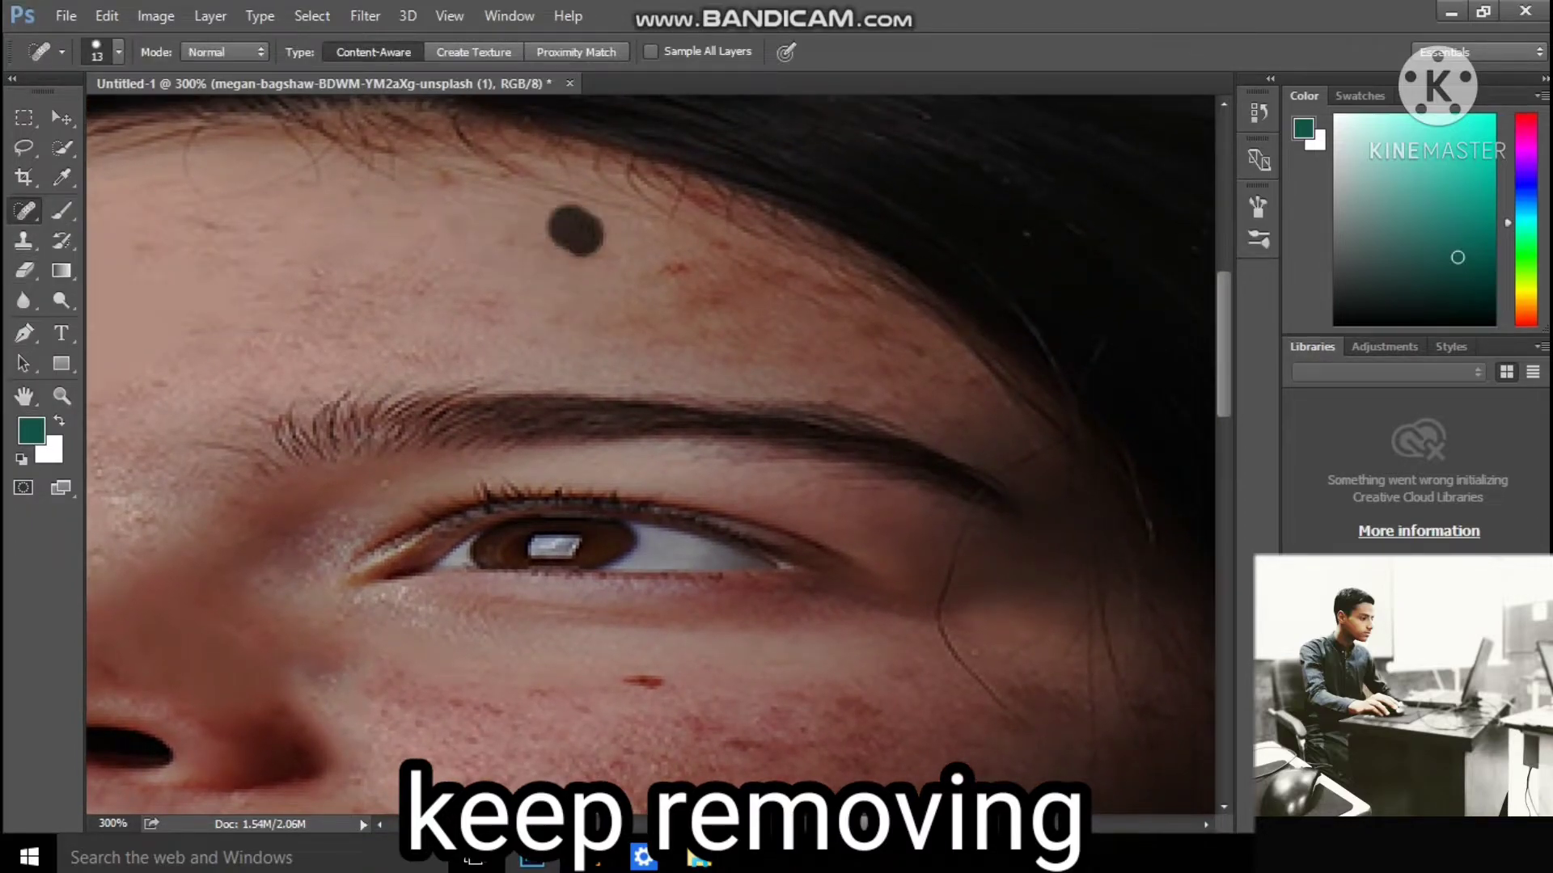
click(716, 272)
drag(663, 243, 897, 347)
mouse_move(599, 319)
mouse_down()
mouse_move(683, 318)
mouse_move(683, 298)
mouse_up()
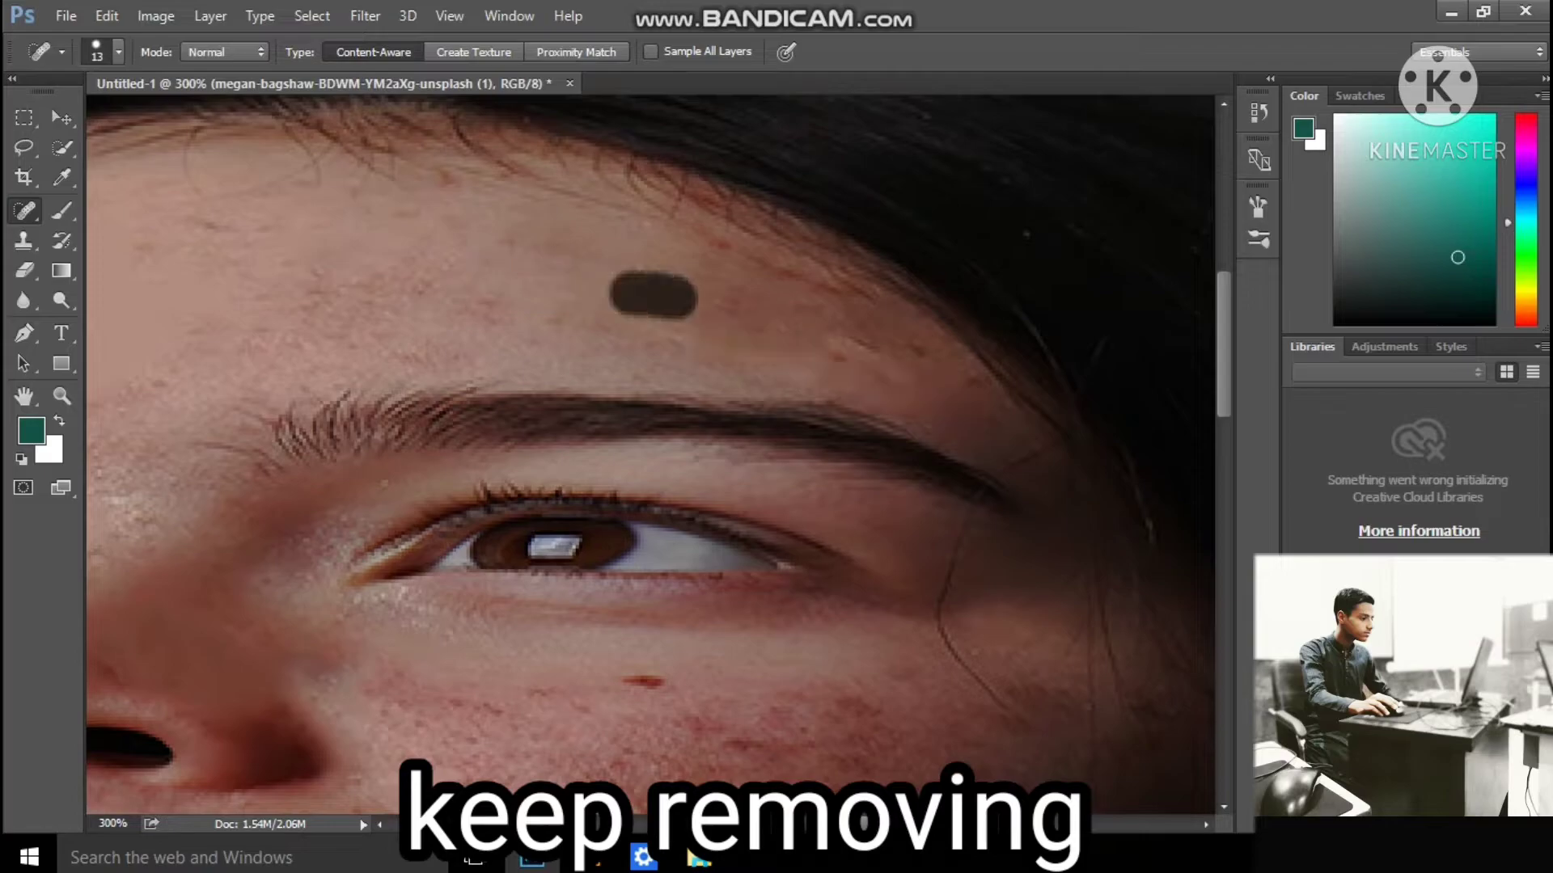
drag(337, 162, 485, 182)
click(525, 186)
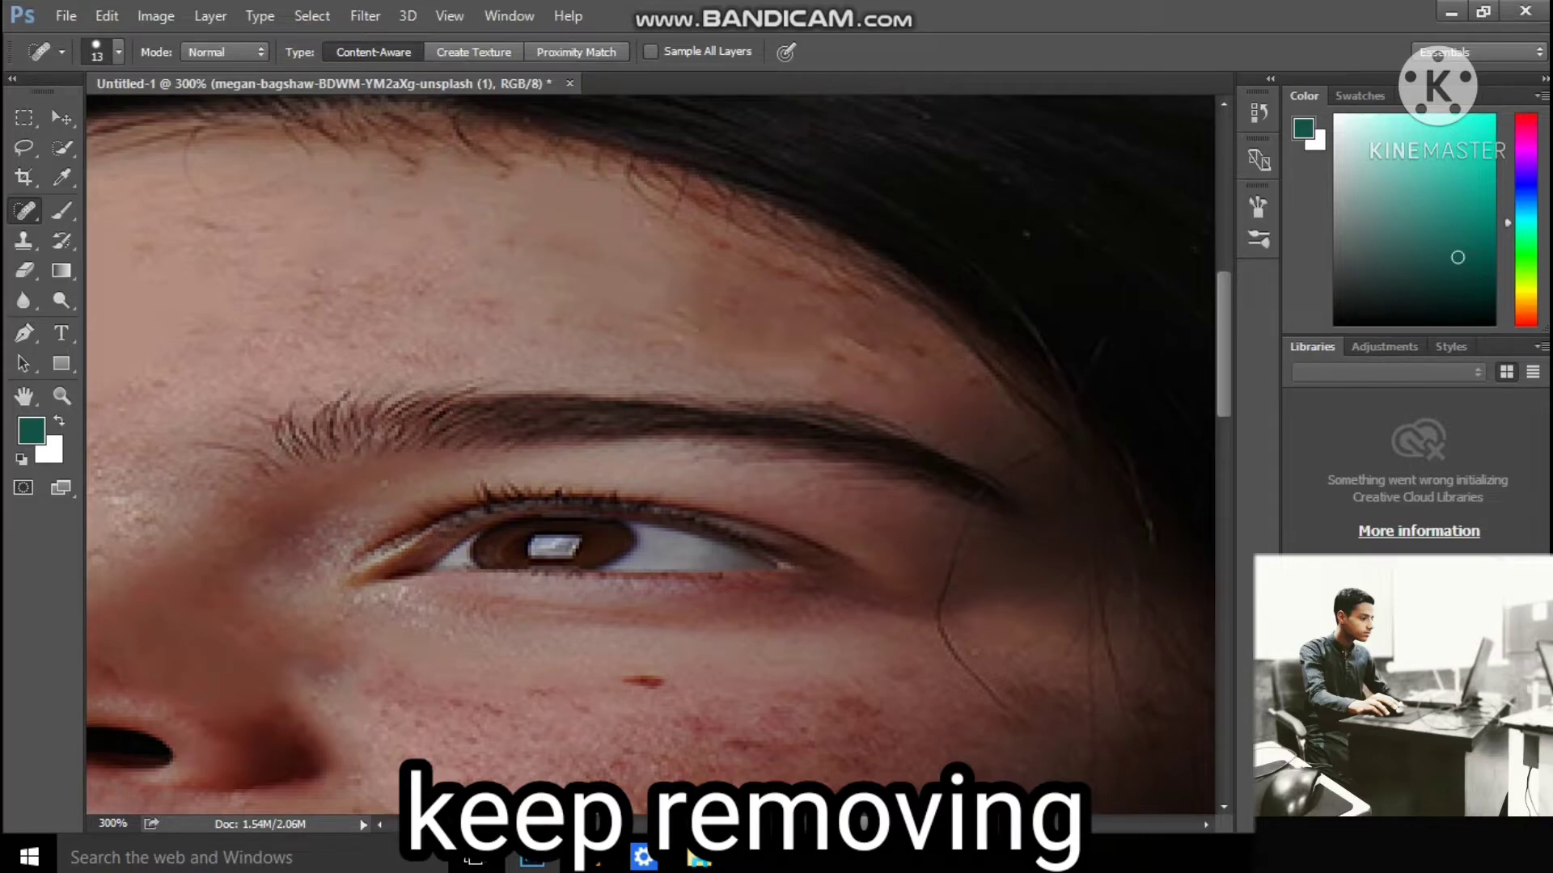
Heal the remaining forehead spots and the blemishes above the eyebrow.
drag(272, 238, 475, 201)
click(603, 208)
click(697, 234)
click(770, 265)
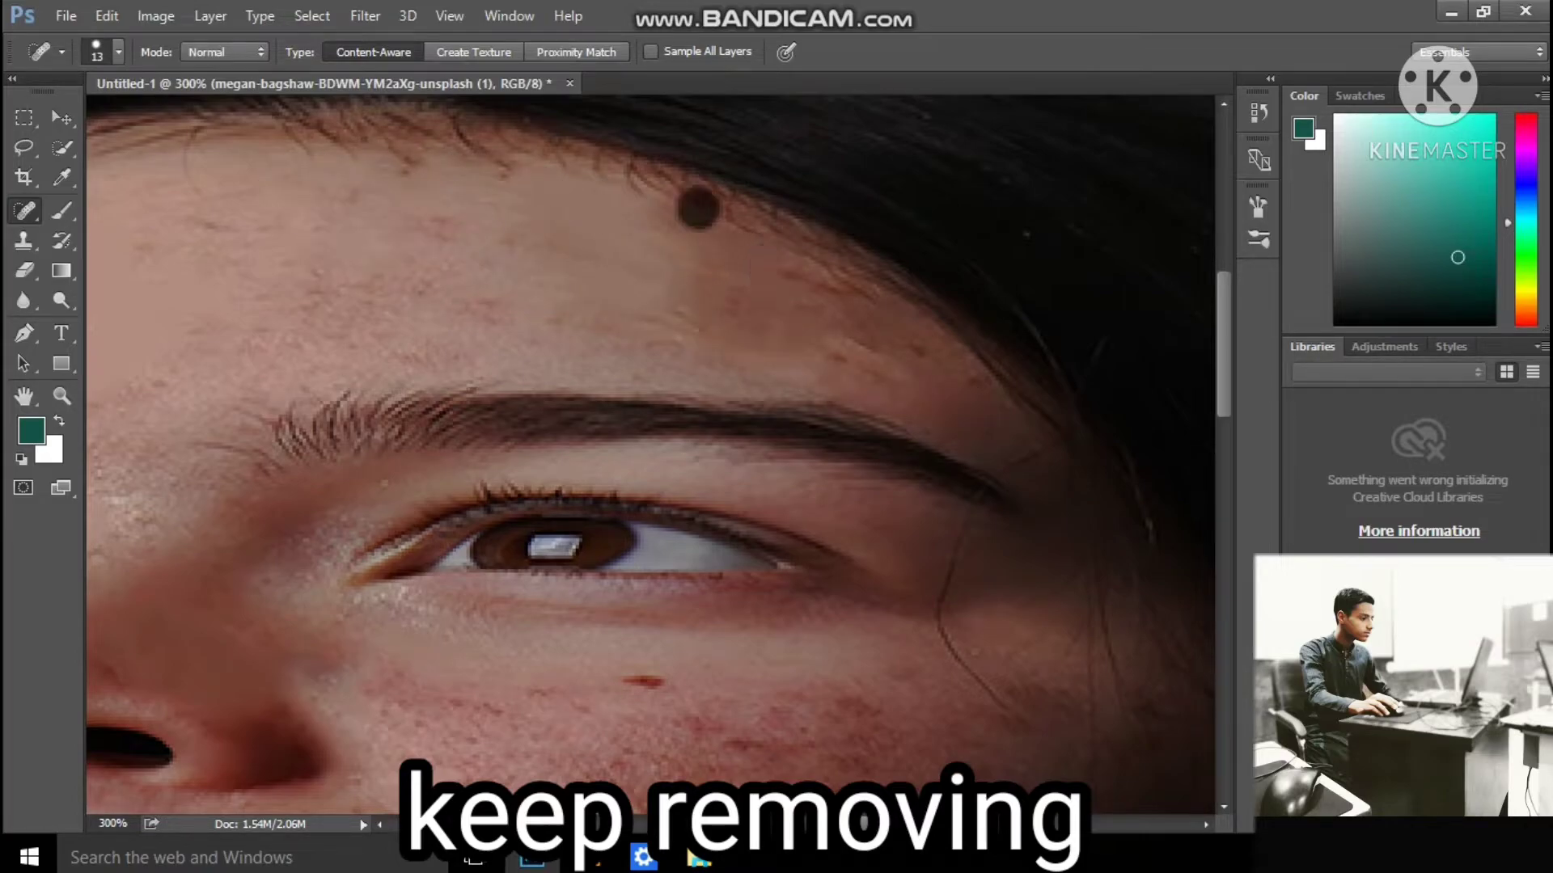
drag(732, 360, 809, 363)
drag(736, 279, 970, 380)
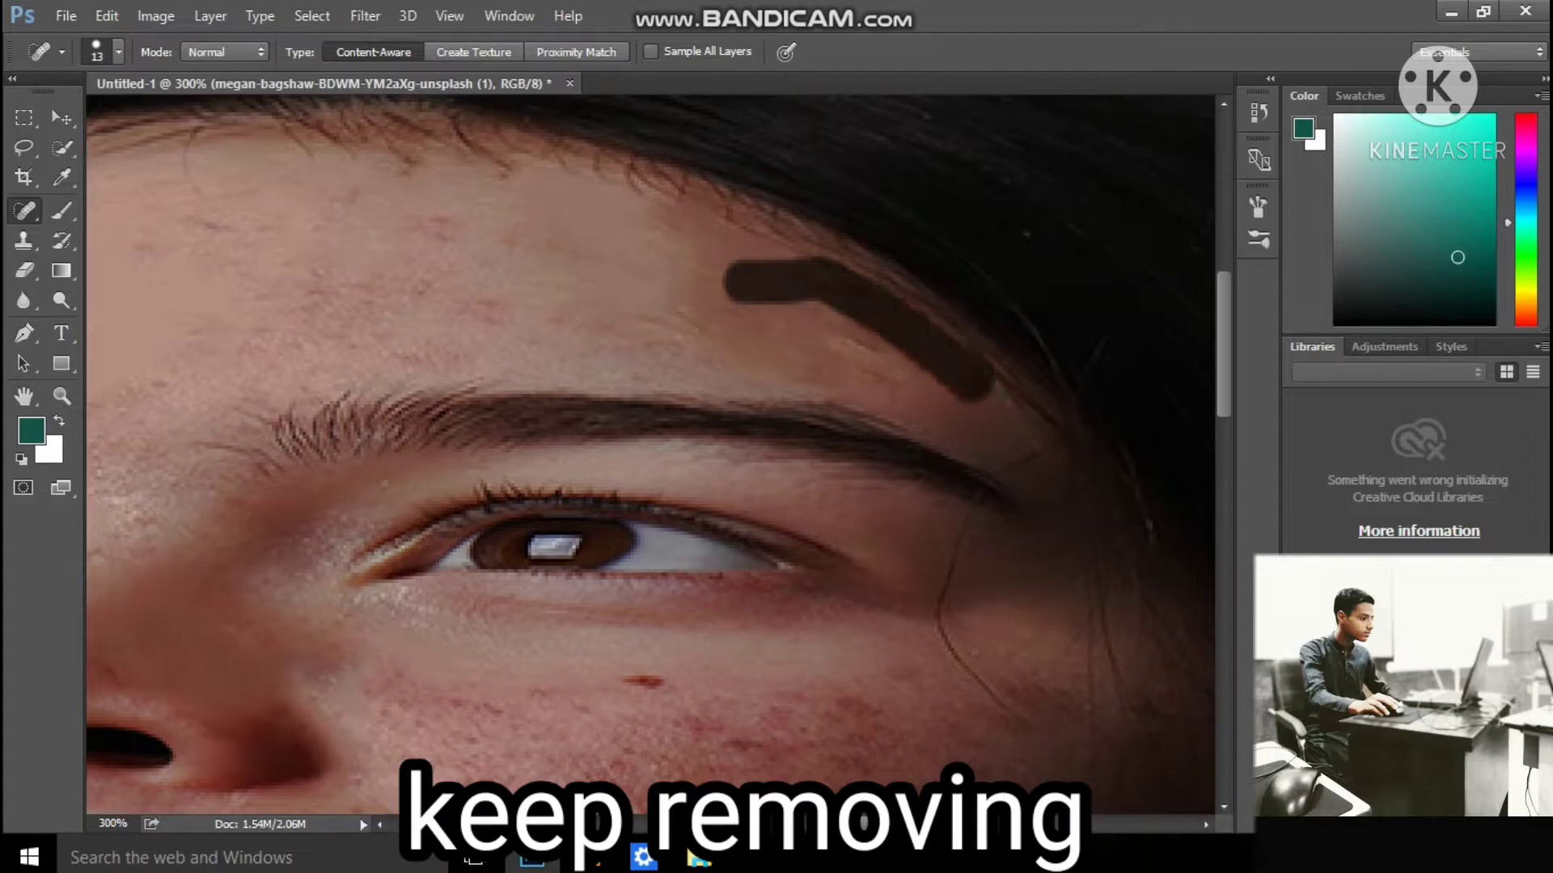
Heal the band of blemishes along the upper forehead.
scroll(970, 380, down, 2)
scroll(485, 242, down, 1)
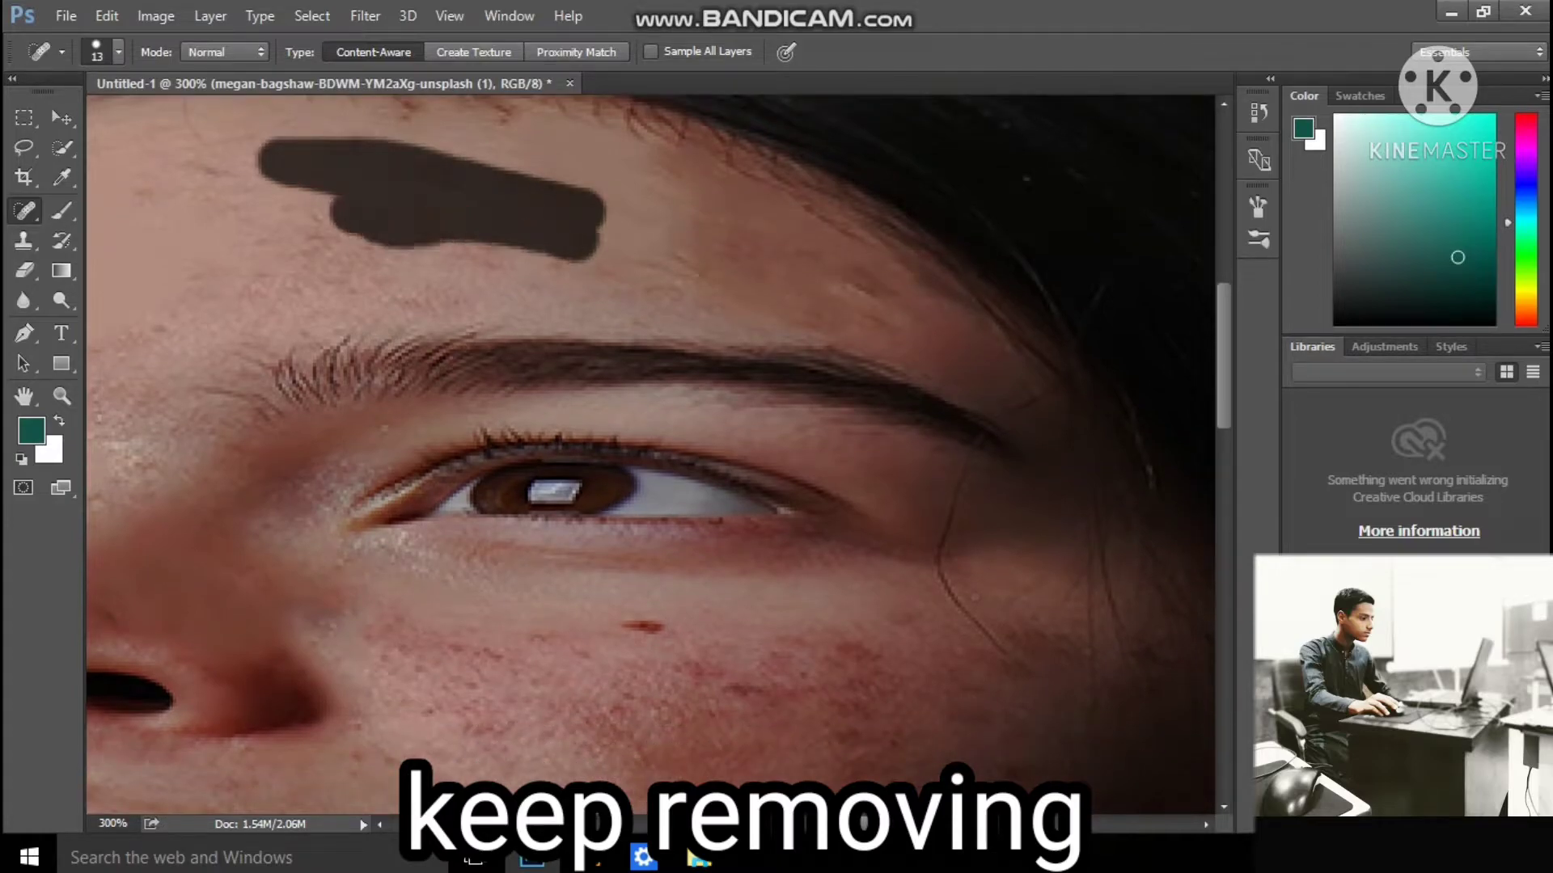
drag(485, 197, 242, 194)
scroll(658, 454, down, 1)
drag(166, 130, 380, 145)
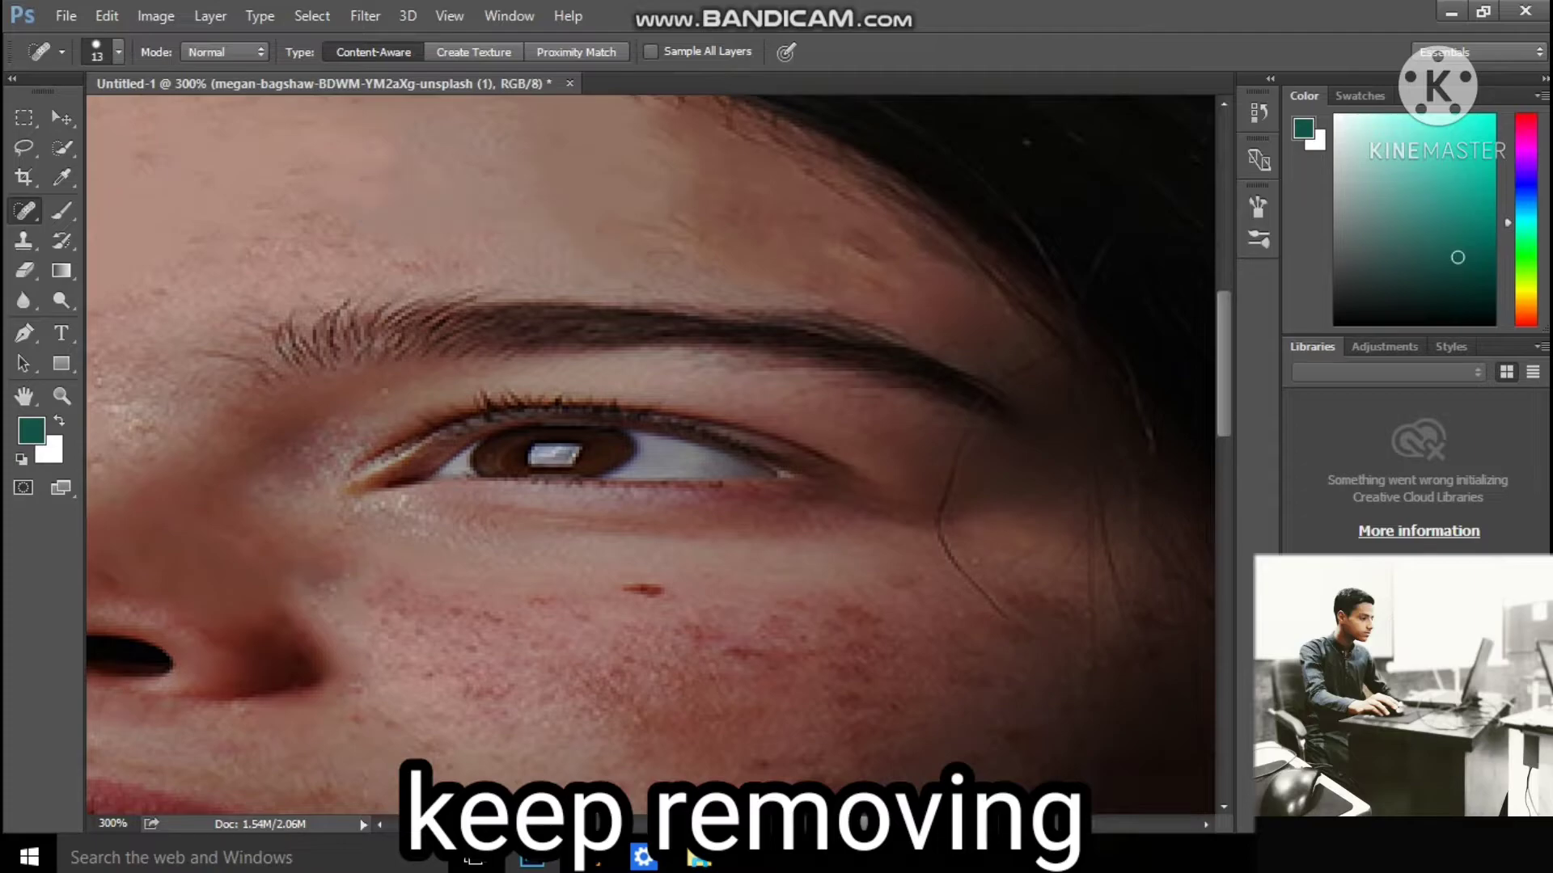
scroll(658, 454, down, 4)
Heal the acne spots and streaks across the cheek beside the nose with the 13 px Spot Healing Brush.
scroll(647, 404, down, 2)
drag(582, 356, 777, 367)
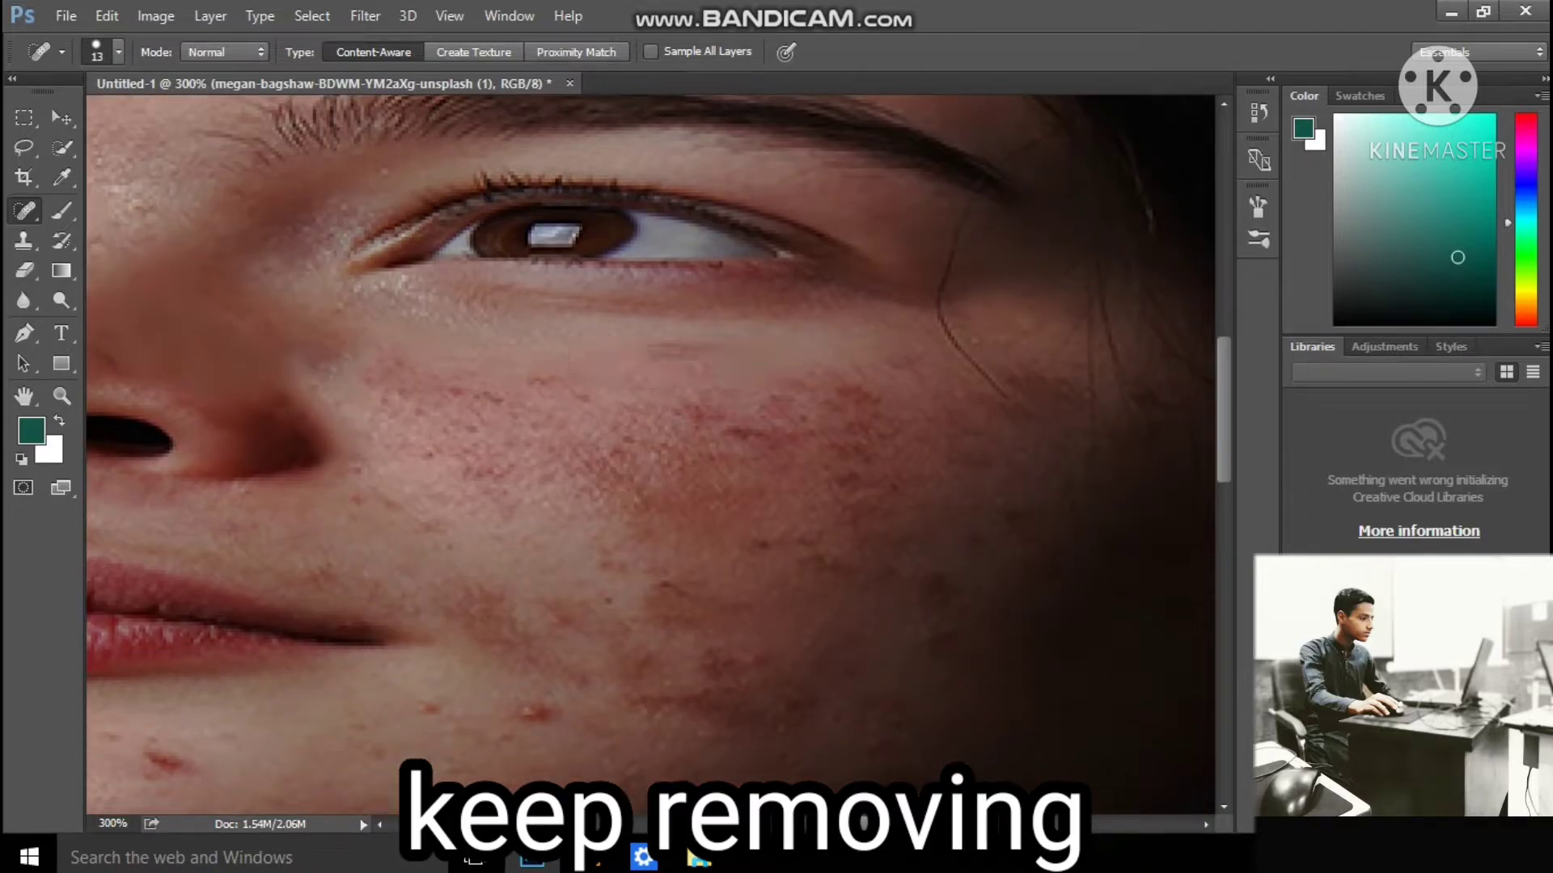
mouse_move(340, 355)
mouse_down()
mouse_move(732, 387)
mouse_move(702, 530)
mouse_up()
click(584, 378)
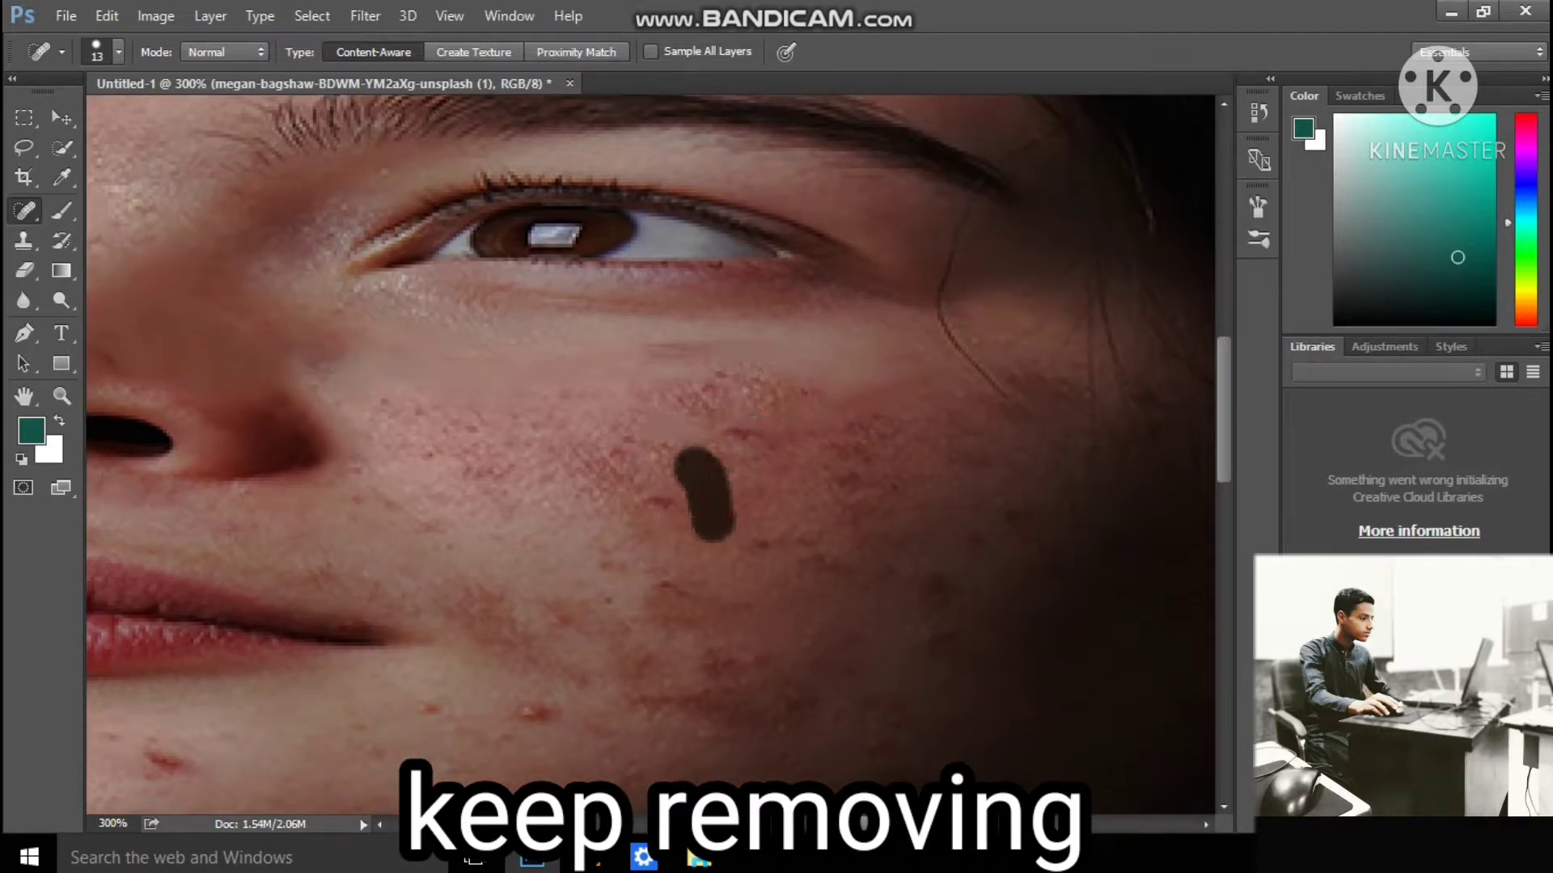
click(763, 461)
click(704, 447)
mouse_move(619, 425)
mouse_down()
mouse_move(558, 433)
mouse_move(963, 433)
mouse_up()
click(811, 433)
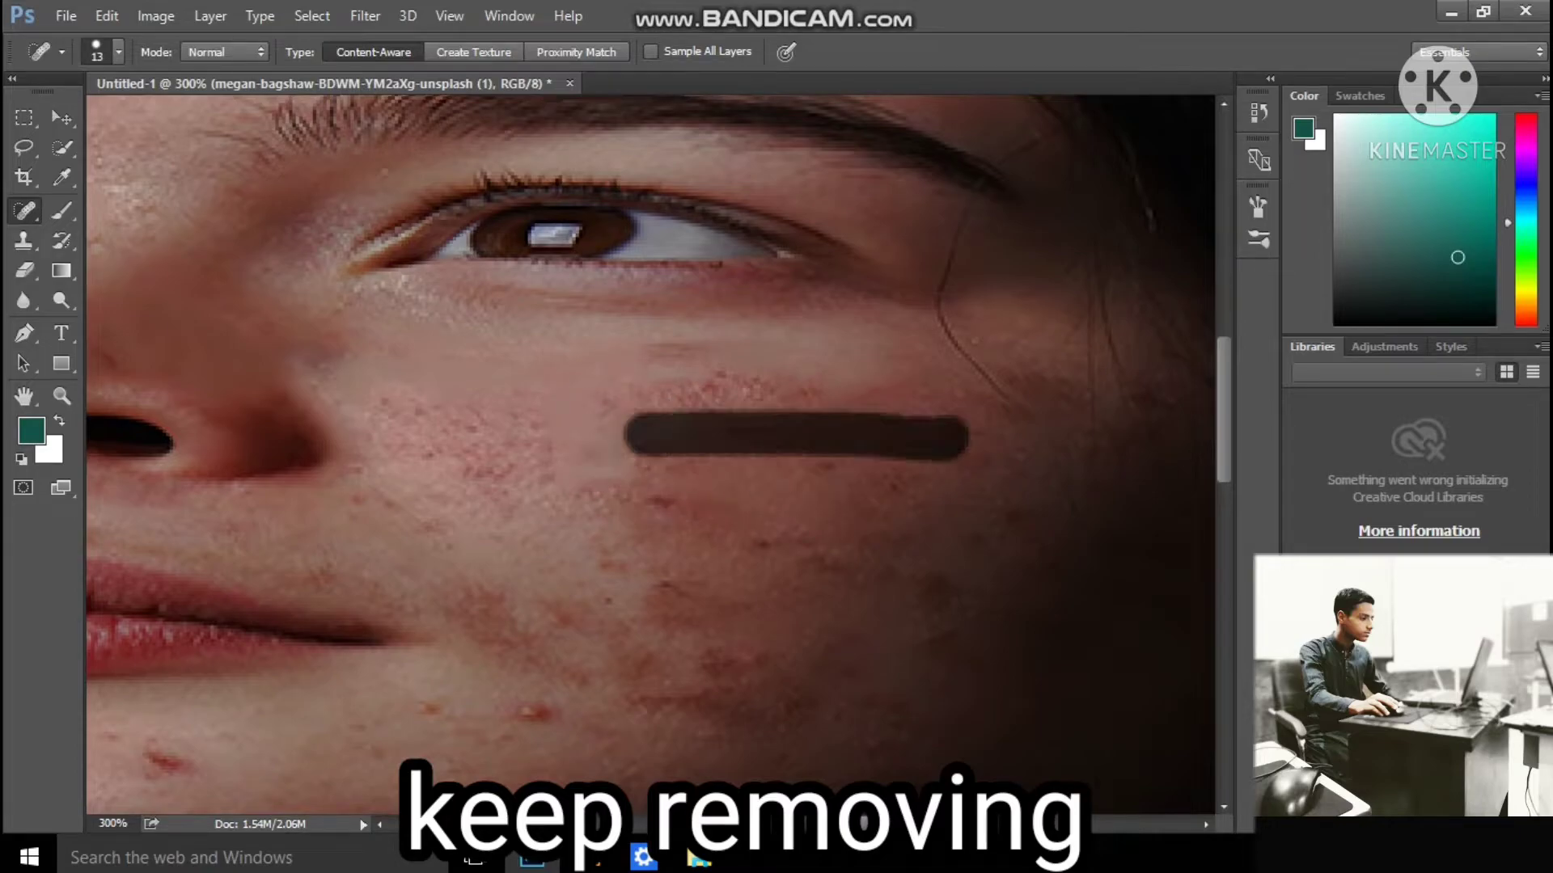
click(847, 429)
drag(846, 429, 695, 445)
drag(918, 433, 883, 537)
drag(1109, 363, 1108, 623)
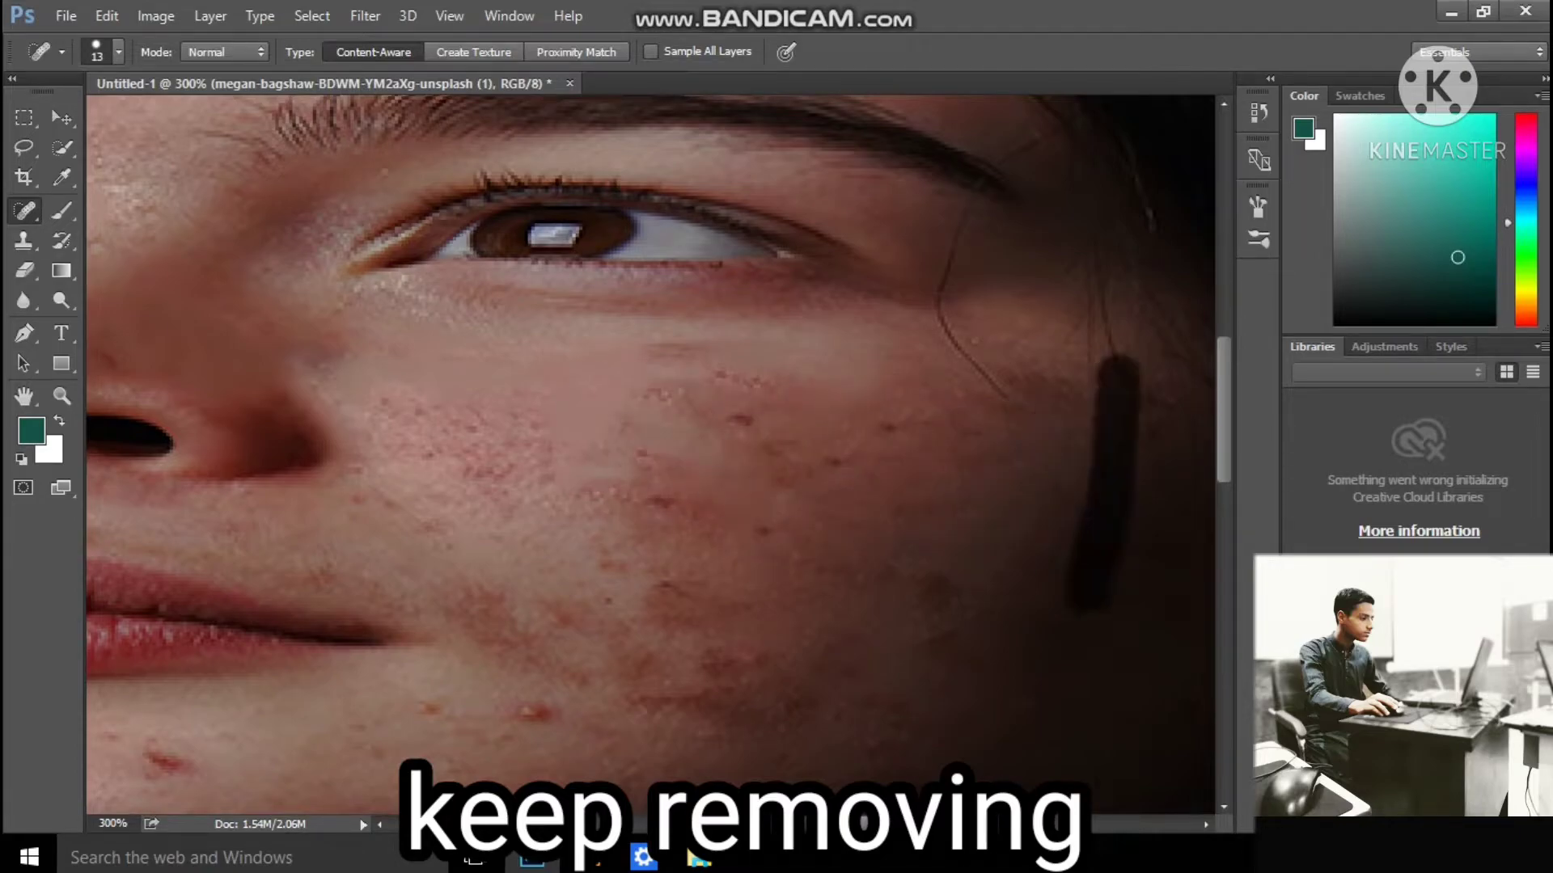
drag(1100, 538, 1003, 711)
drag(990, 396, 902, 566)
click(847, 488)
drag(781, 452, 781, 552)
click(733, 441)
click(680, 498)
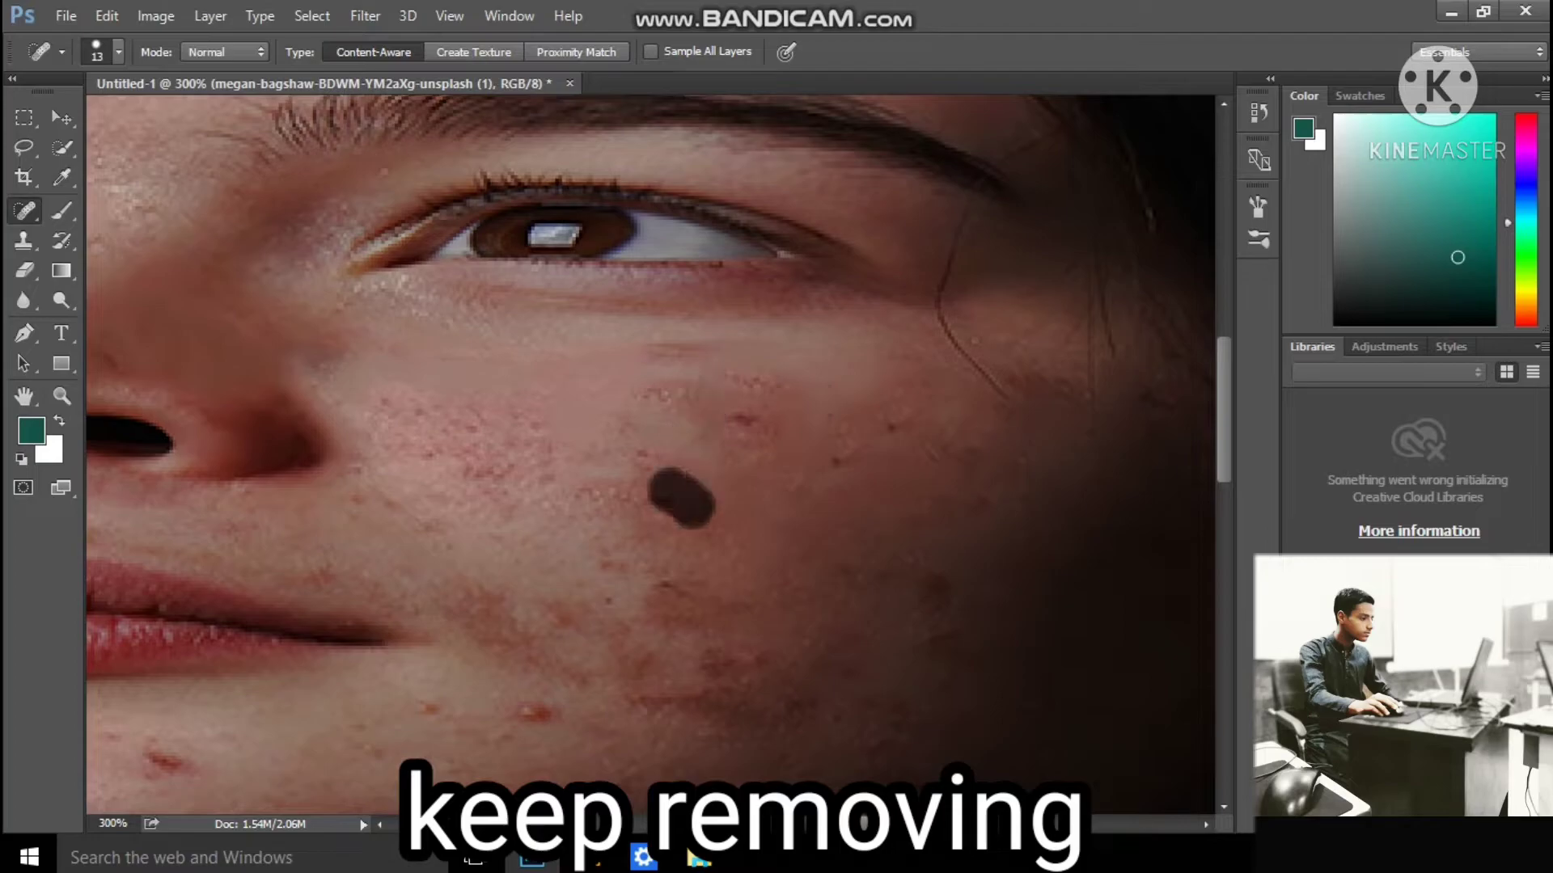
drag(813, 486, 748, 497)
drag(658, 536, 1005, 537)
drag(1019, 429, 727, 518)
click(995, 623)
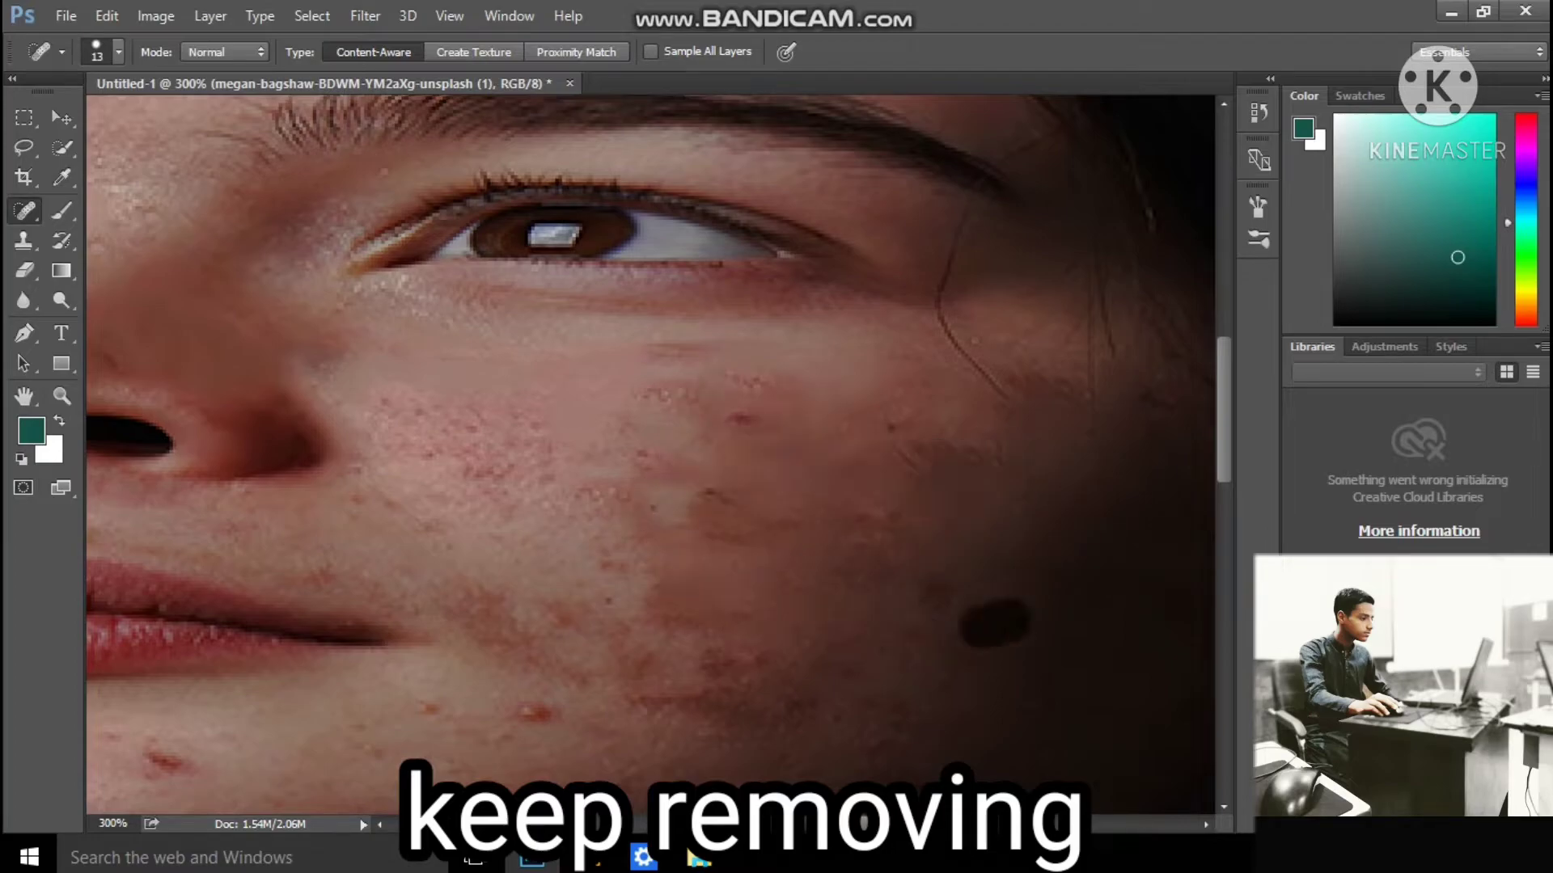
click(859, 554)
Heal the blemishes and freckles on the lower cheek near the jaw.
scroll(859, 554, down, 1)
scroll(659, 452, down, 3)
click(161, 605)
click(578, 594)
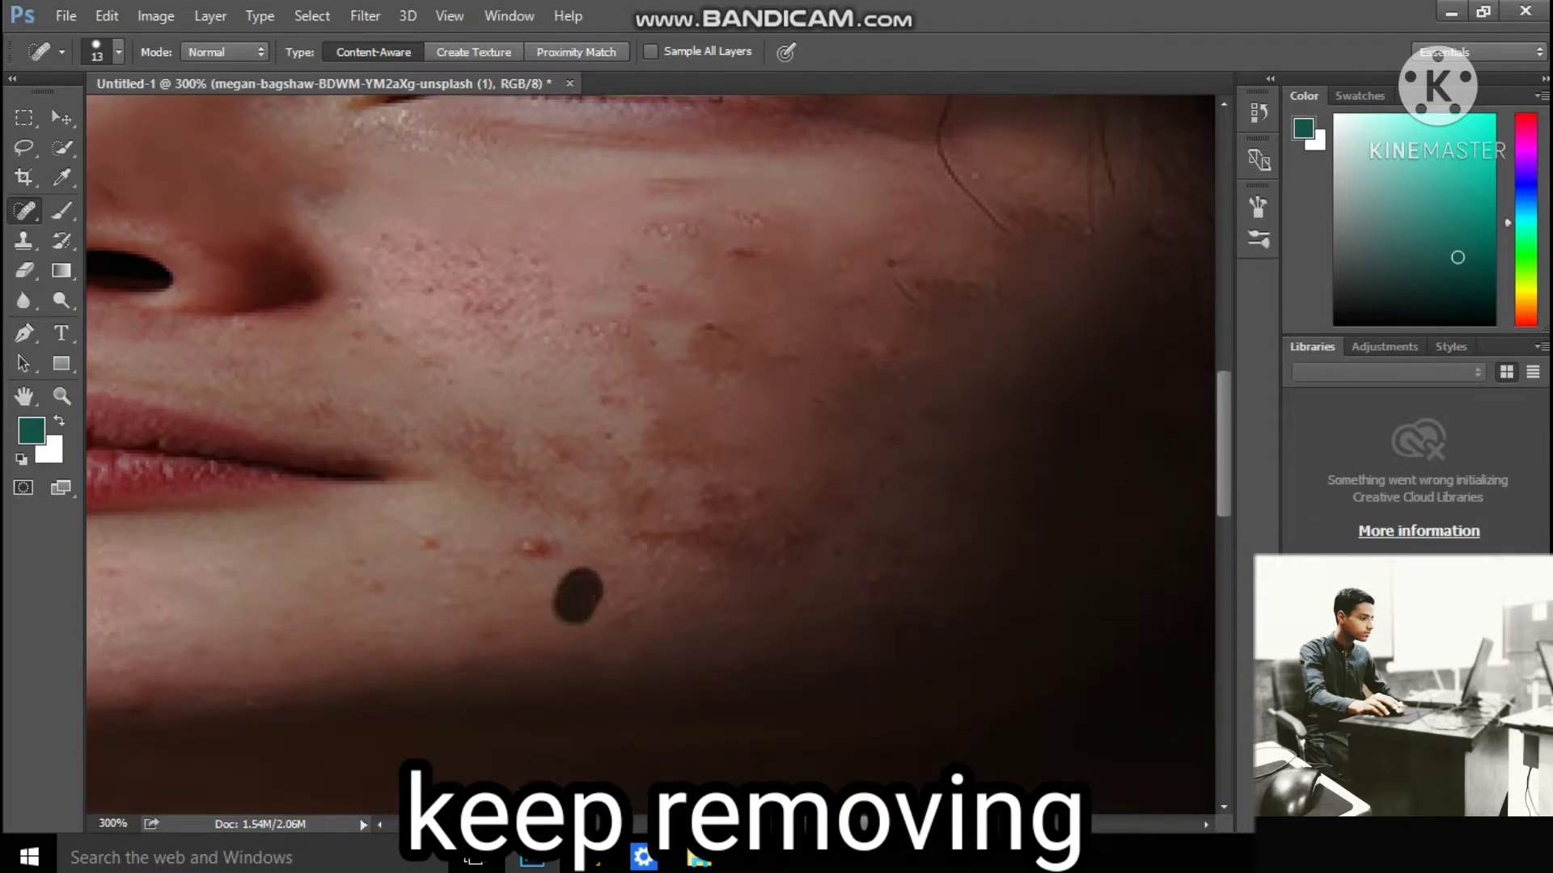
click(525, 540)
drag(364, 566, 817, 501)
click(757, 469)
drag(919, 425, 537, 281)
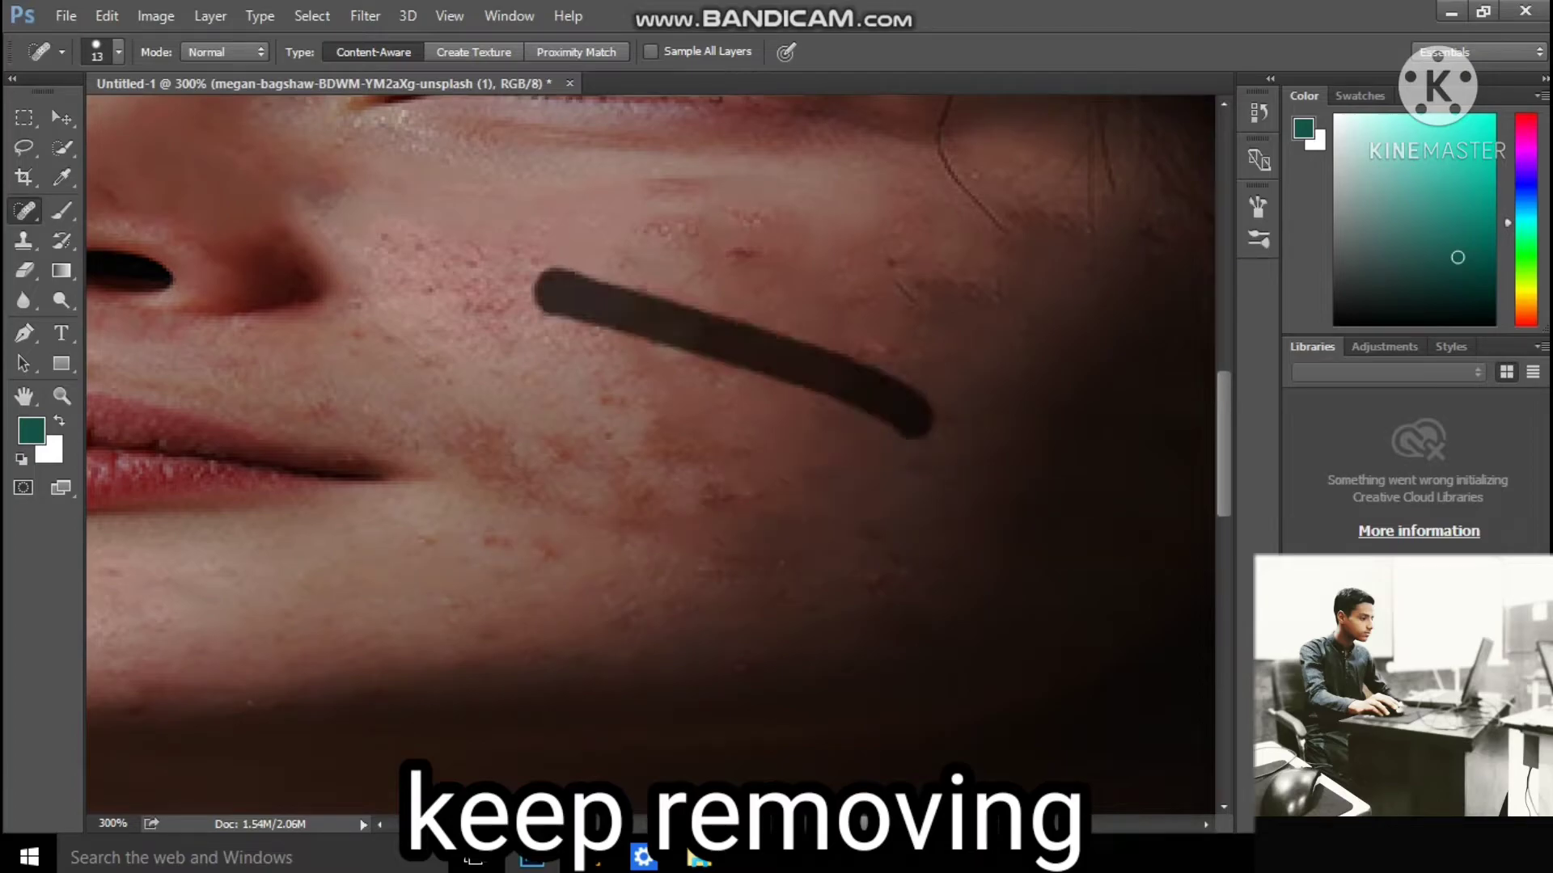
click(735, 158)
click(749, 224)
click(462, 260)
click(585, 337)
drag(553, 441, 570, 498)
click(759, 431)
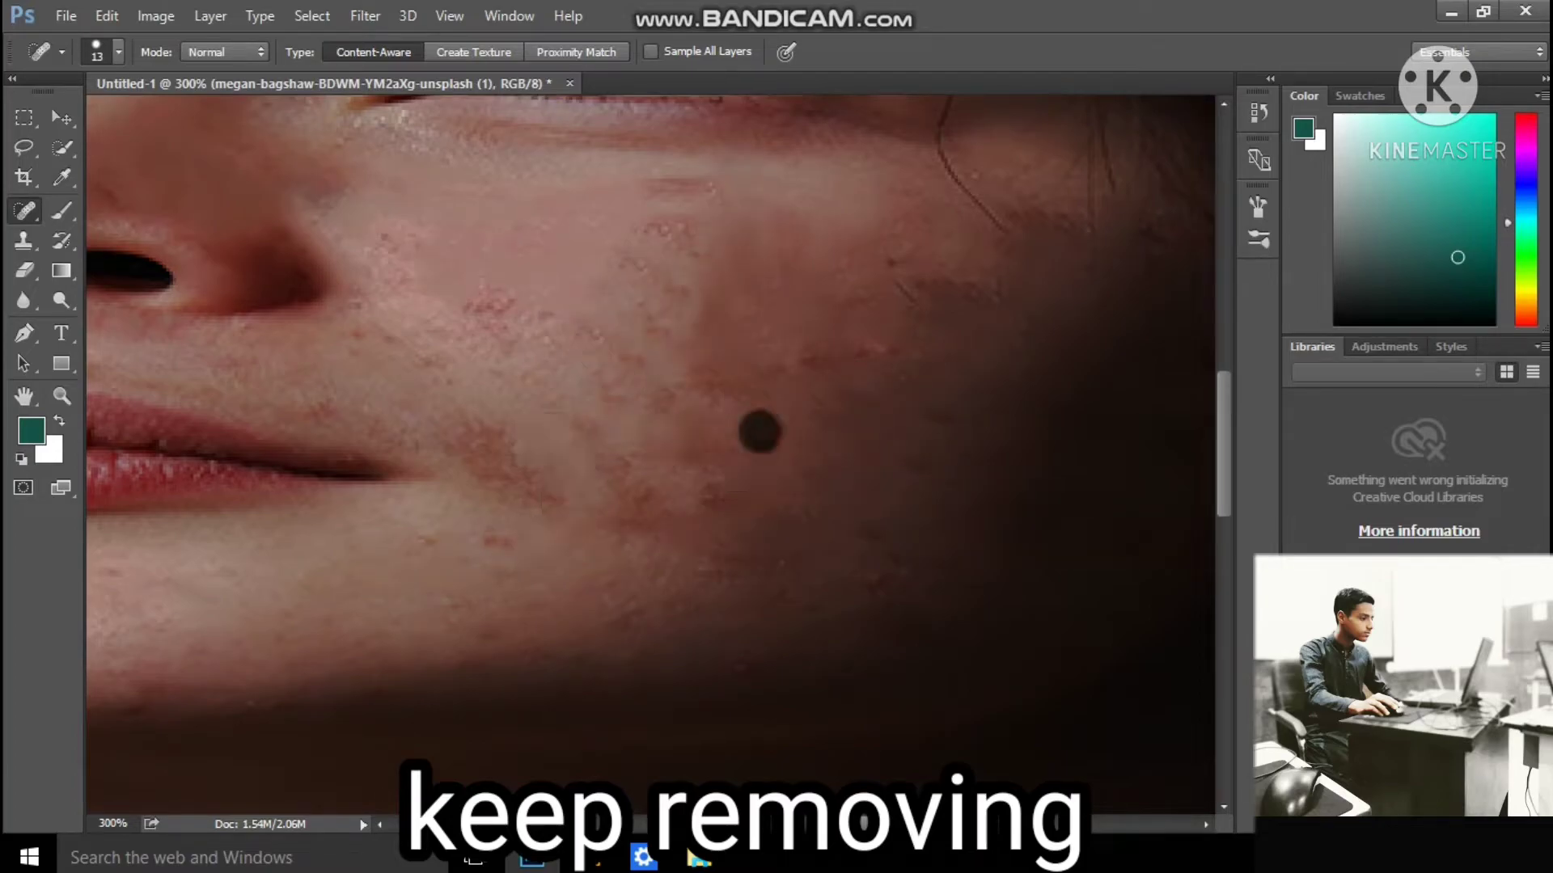
click(847, 354)
drag(942, 317, 940, 408)
click(1052, 258)
click(1135, 211)
drag(1188, 188, 1189, 312)
Go back over the cheek to heal the remaining spots, freckles and acne lines.
click(857, 566)
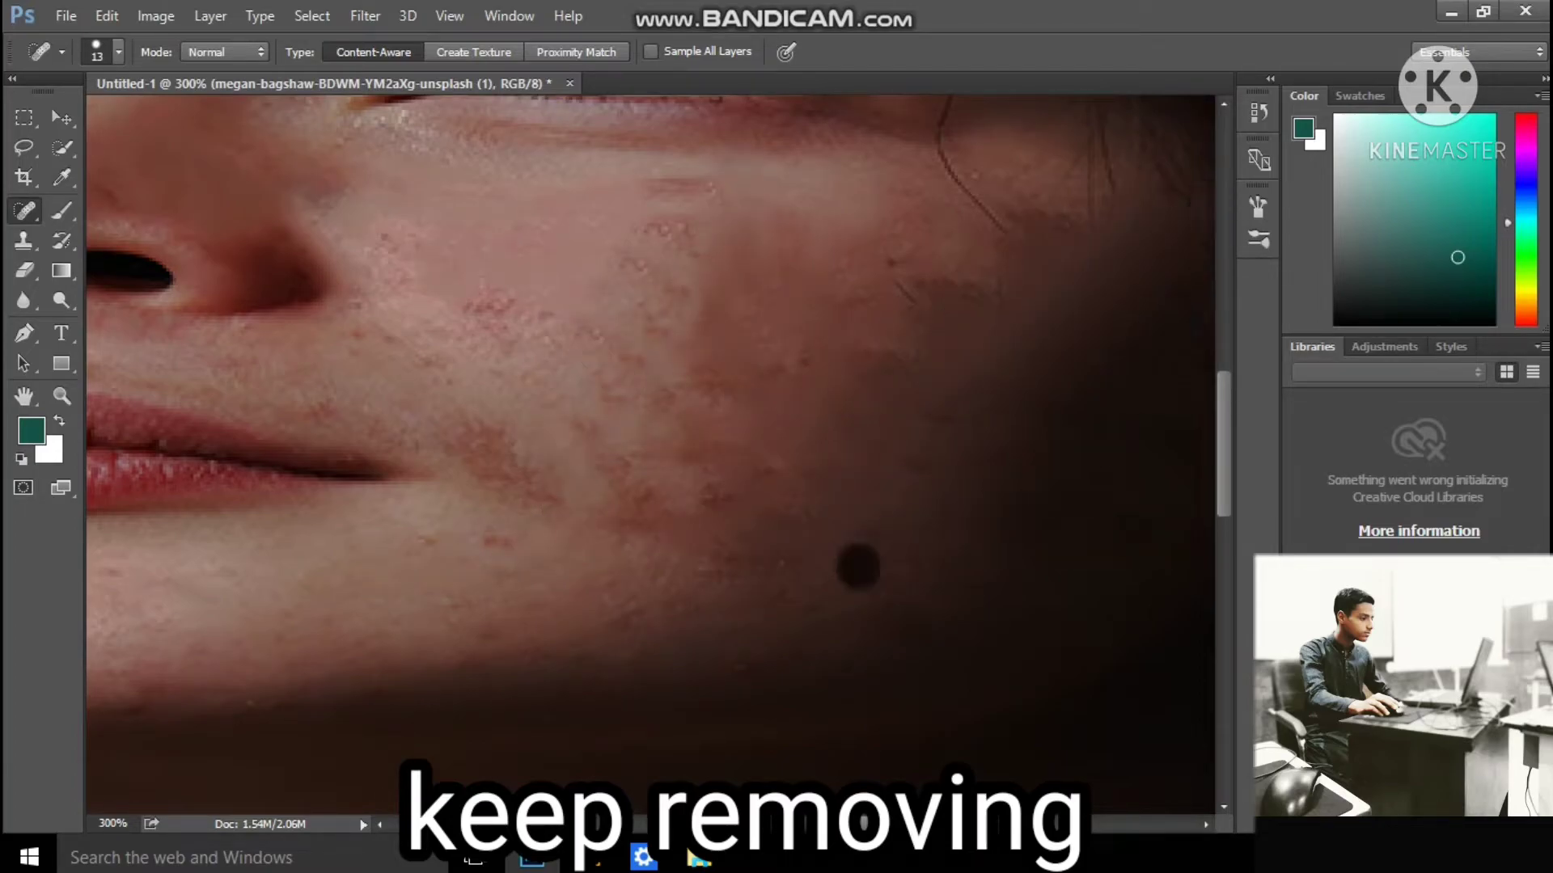
click(689, 482)
click(934, 156)
click(973, 293)
click(731, 313)
click(655, 267)
drag(554, 434, 511, 553)
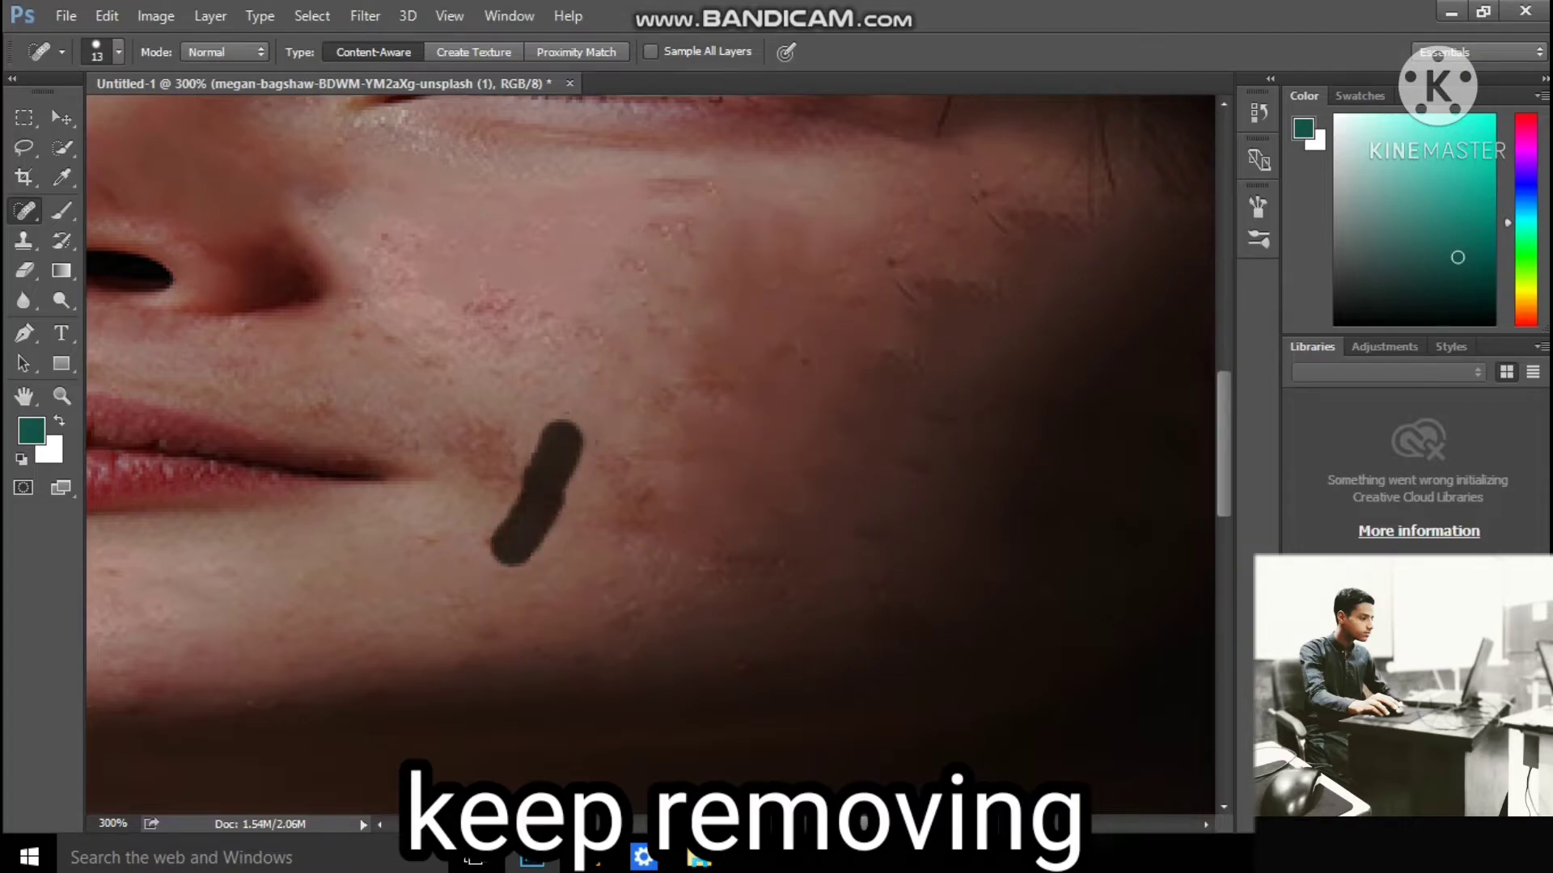
click(646, 360)
click(816, 356)
click(1002, 254)
click(1061, 233)
click(992, 226)
mouse_move(1046, 255)
mouse_down()
mouse_move(1041, 316)
mouse_move(960, 382)
mouse_up()
click(1137, 289)
drag(914, 243, 911, 311)
drag(894, 360, 850, 469)
drag(589, 410, 538, 475)
drag(702, 129, 652, 266)
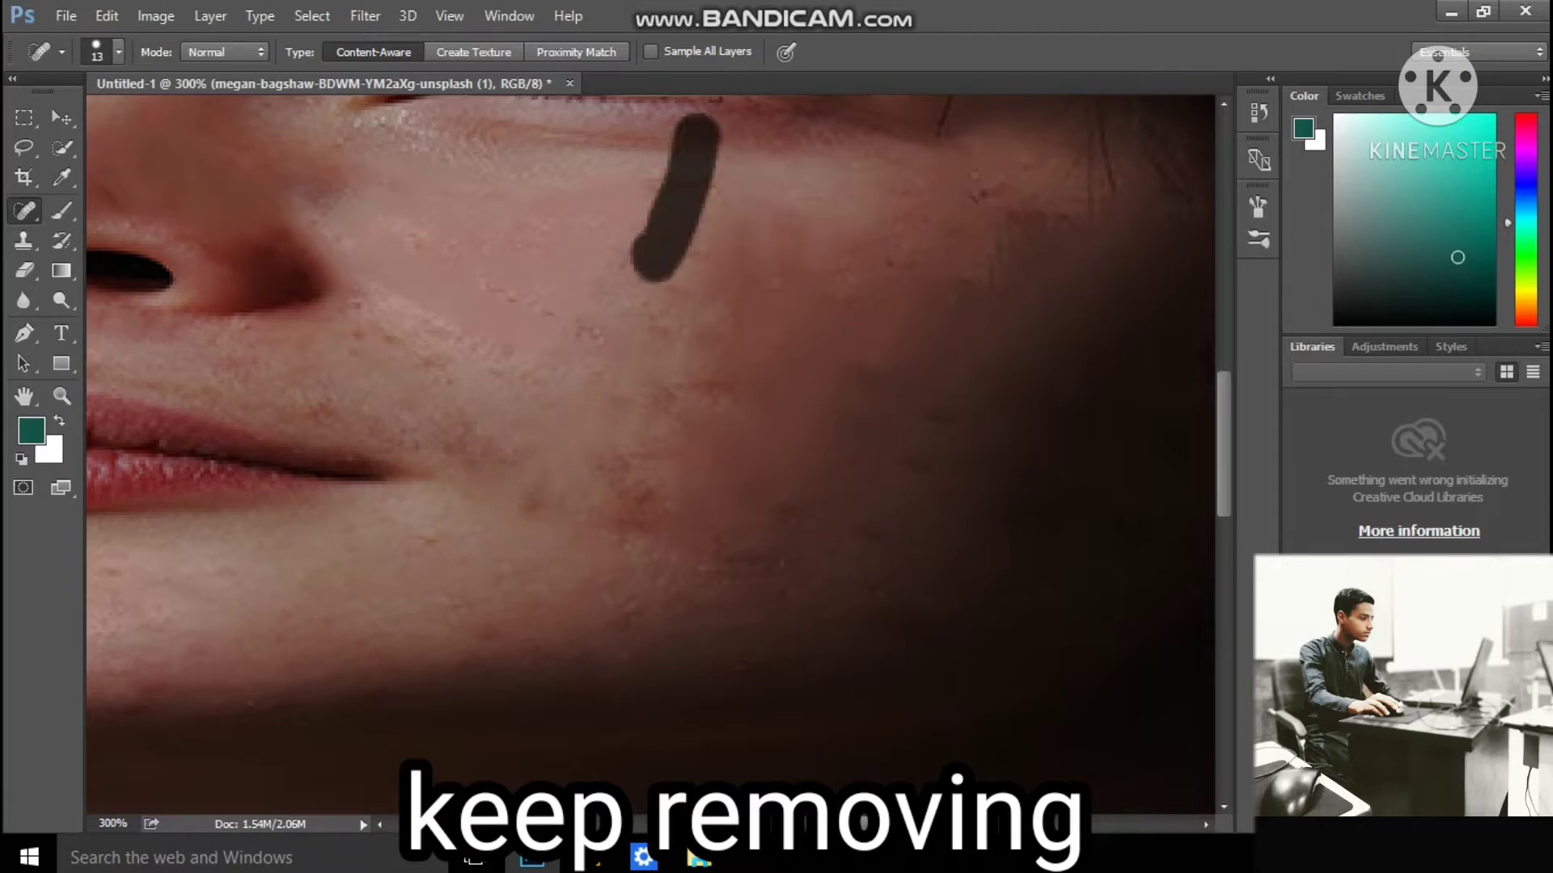
click(674, 371)
click(674, 520)
click(386, 259)
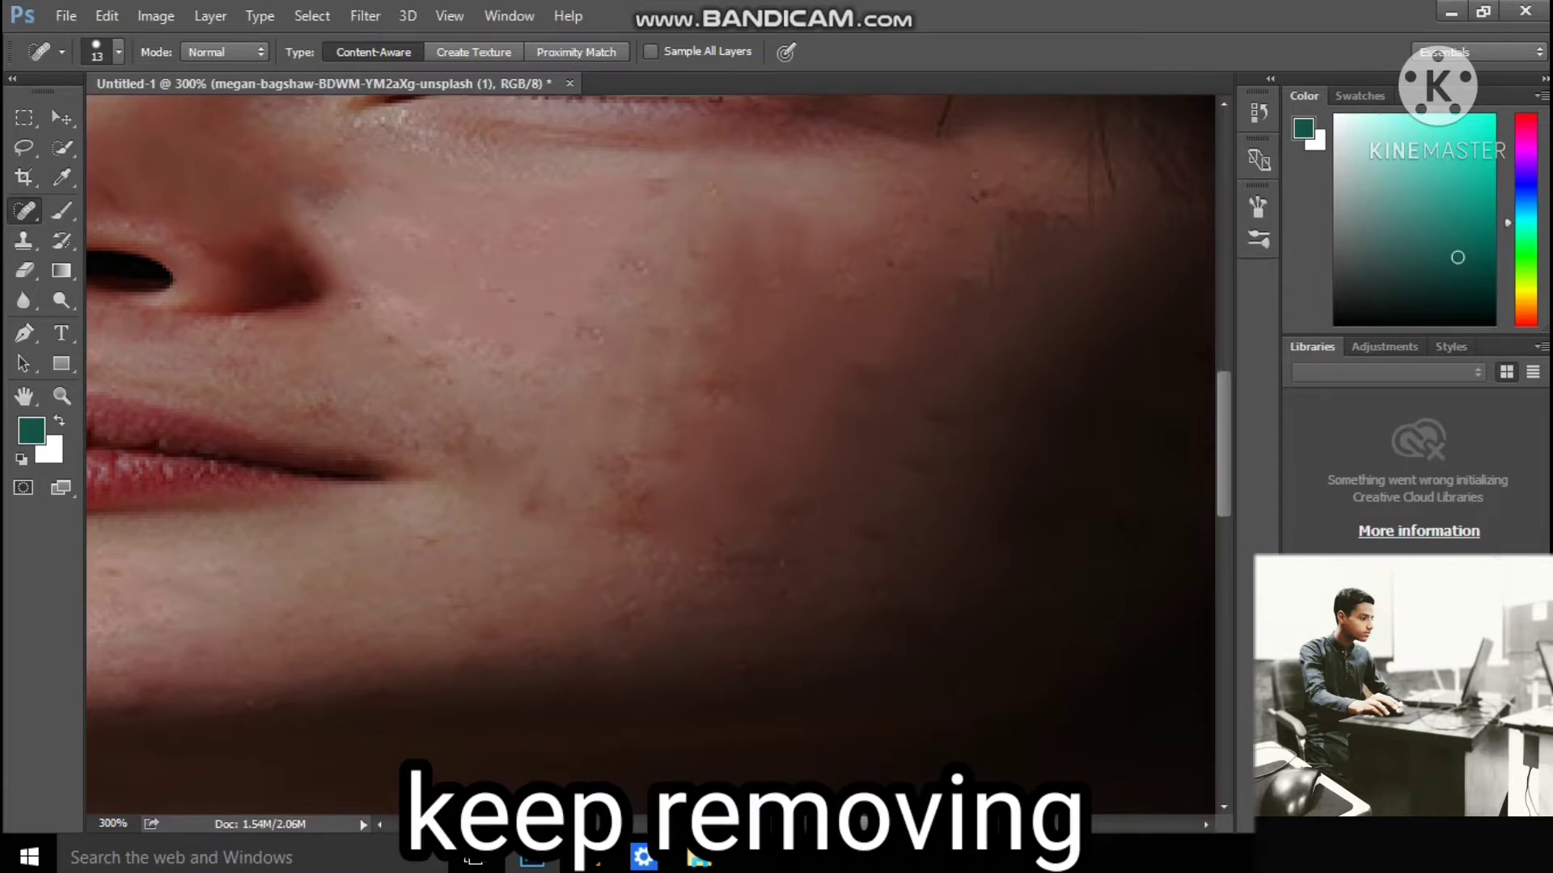
Pan the view to the nose and lips and reselect the Spot Healing Brush.
key(h)
drag(323, 445, 882, 461)
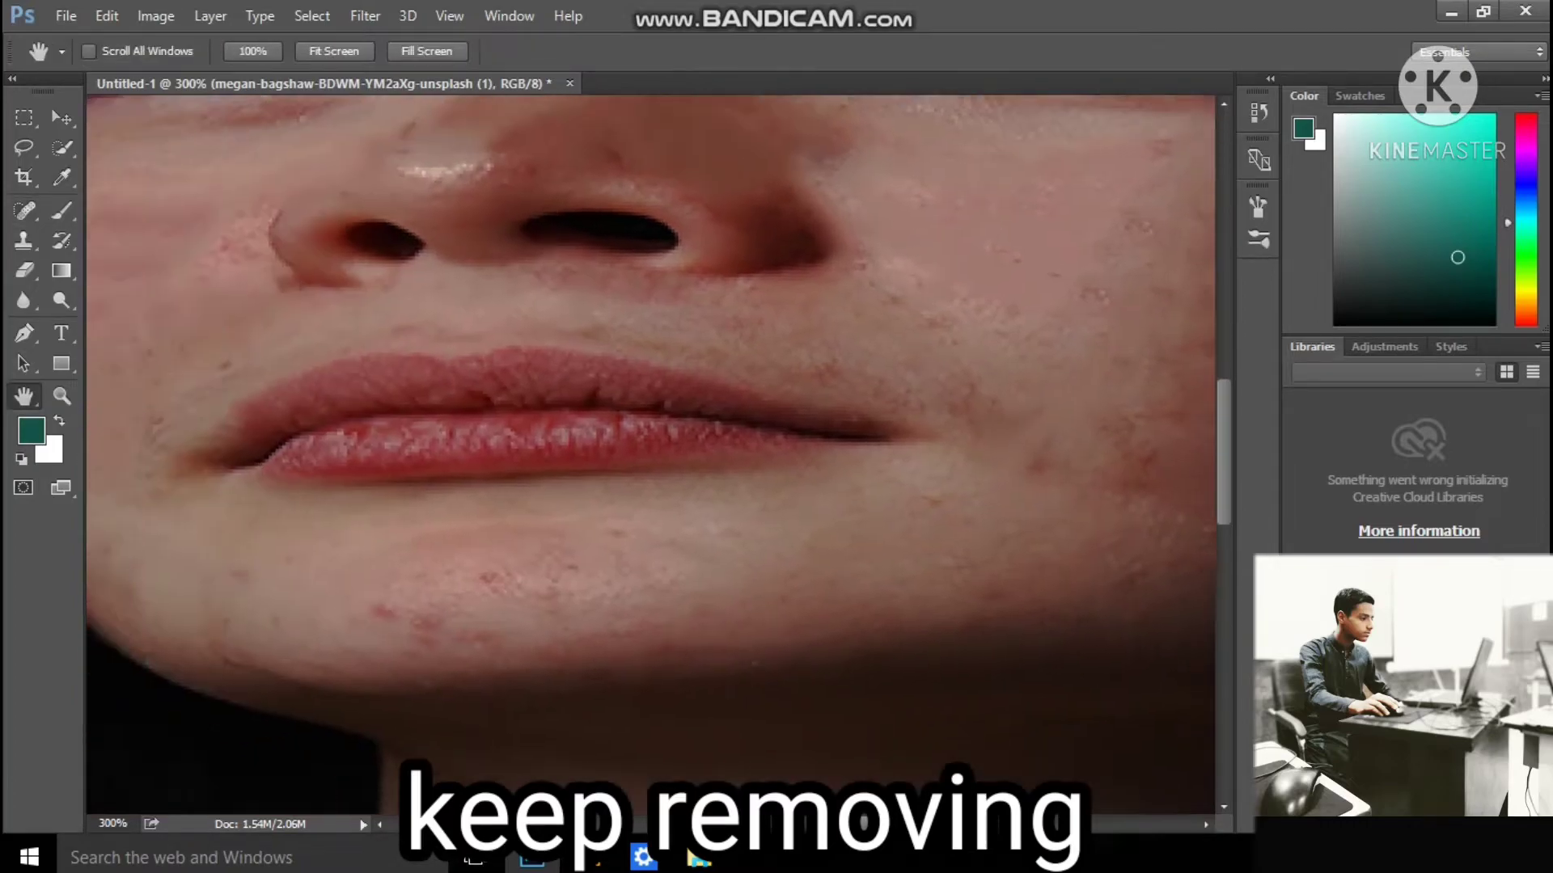
right_click(24, 210)
click(162, 208)
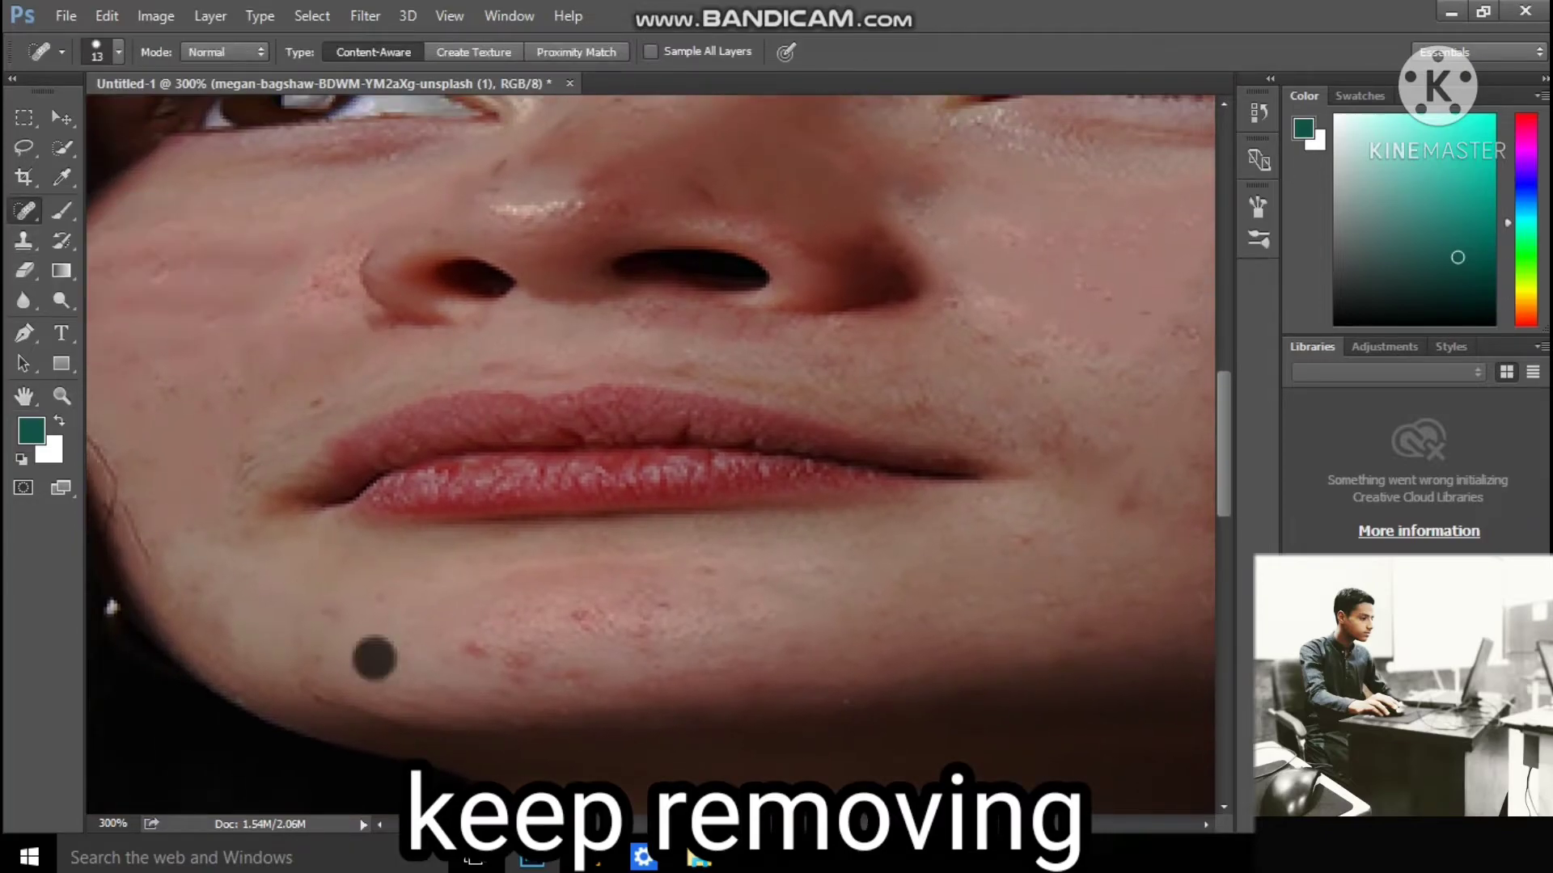
Heal the blemishes on the chin and the spot on the nose above the nostril.
drag(477, 606, 657, 607)
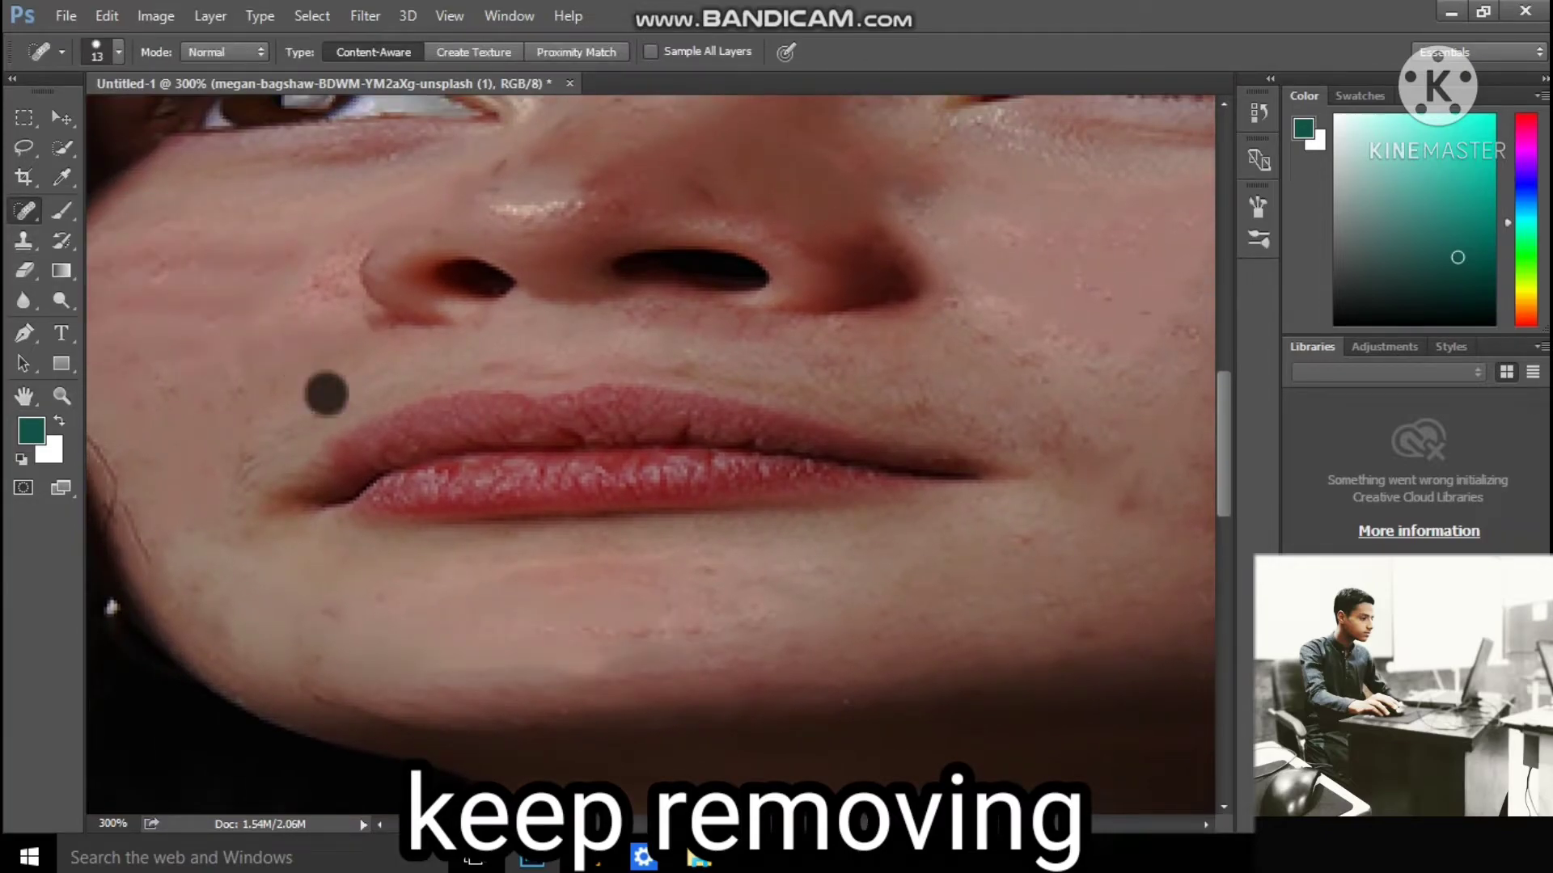
click(619, 181)
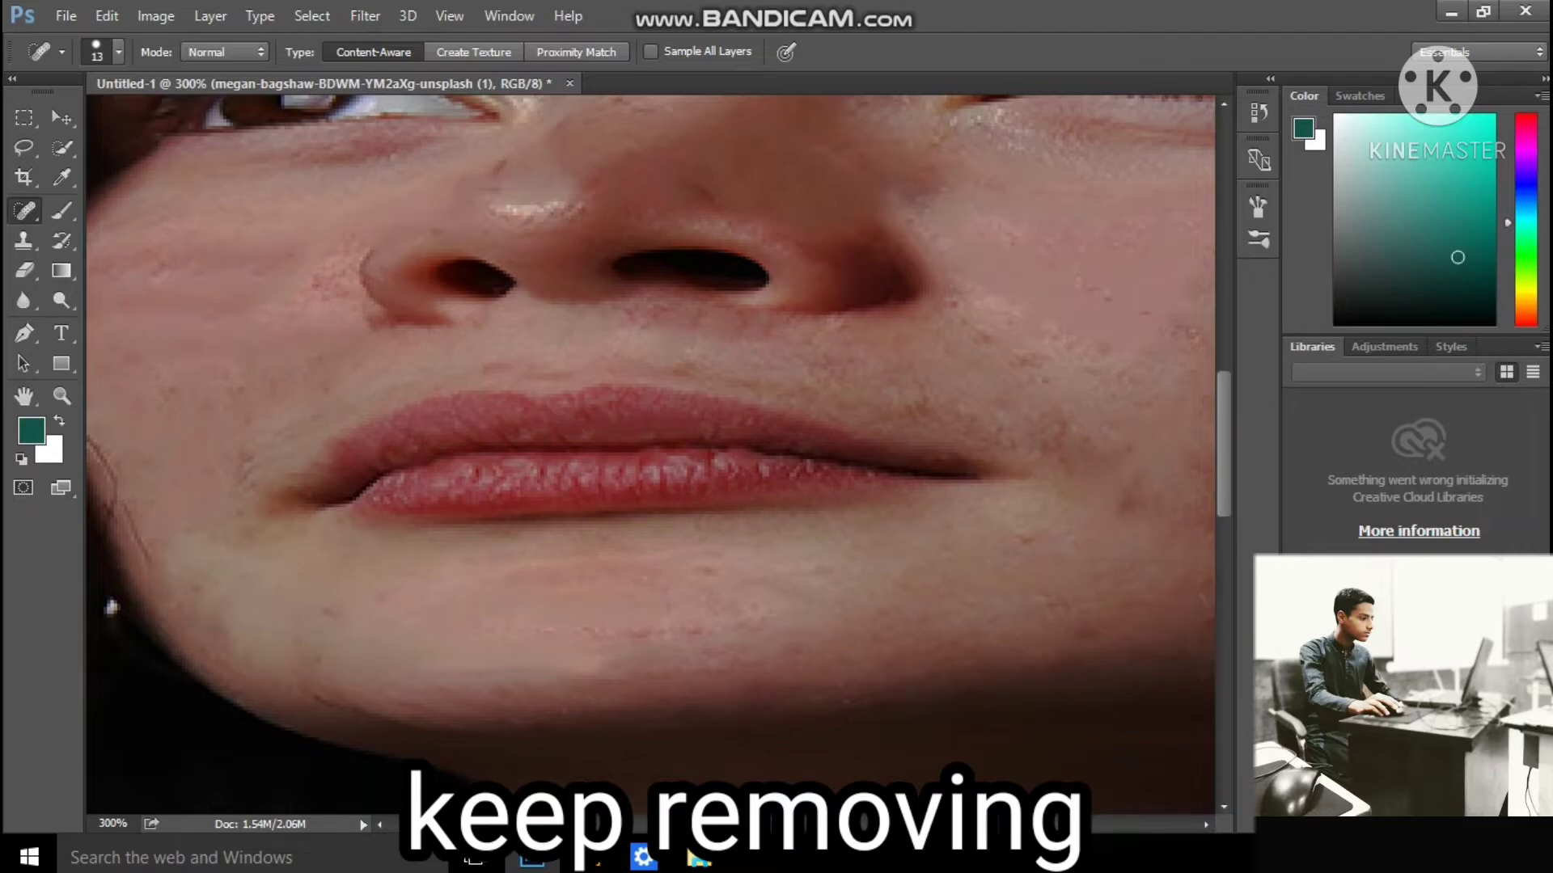
click(847, 641)
click(1092, 611)
Reduce the Spot Healing Brush size to 8 px.
click(118, 52)
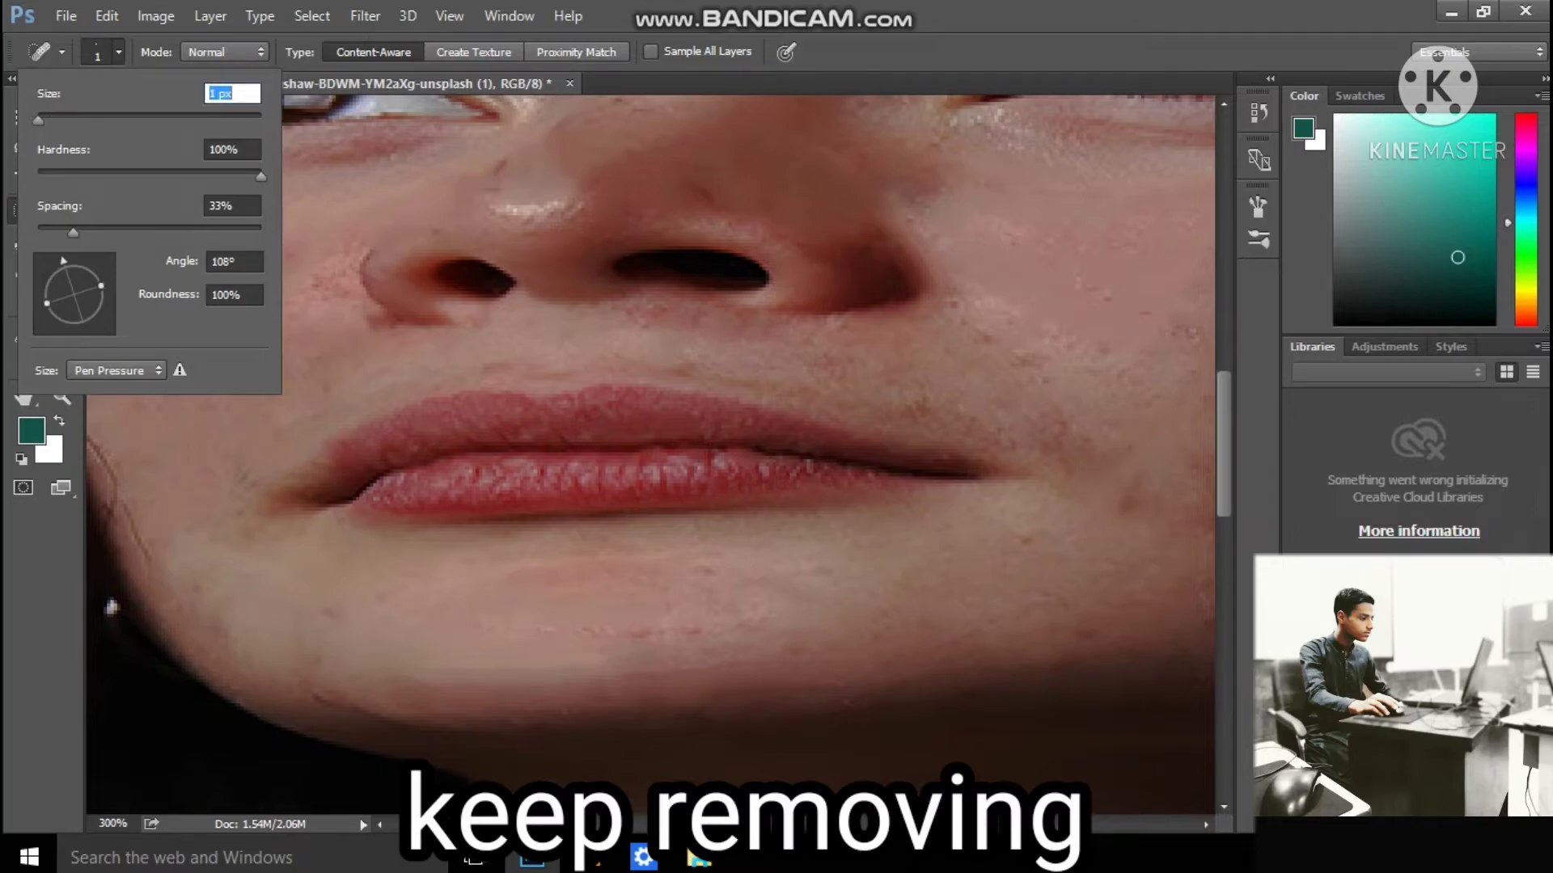
key(Return)
click(118, 52)
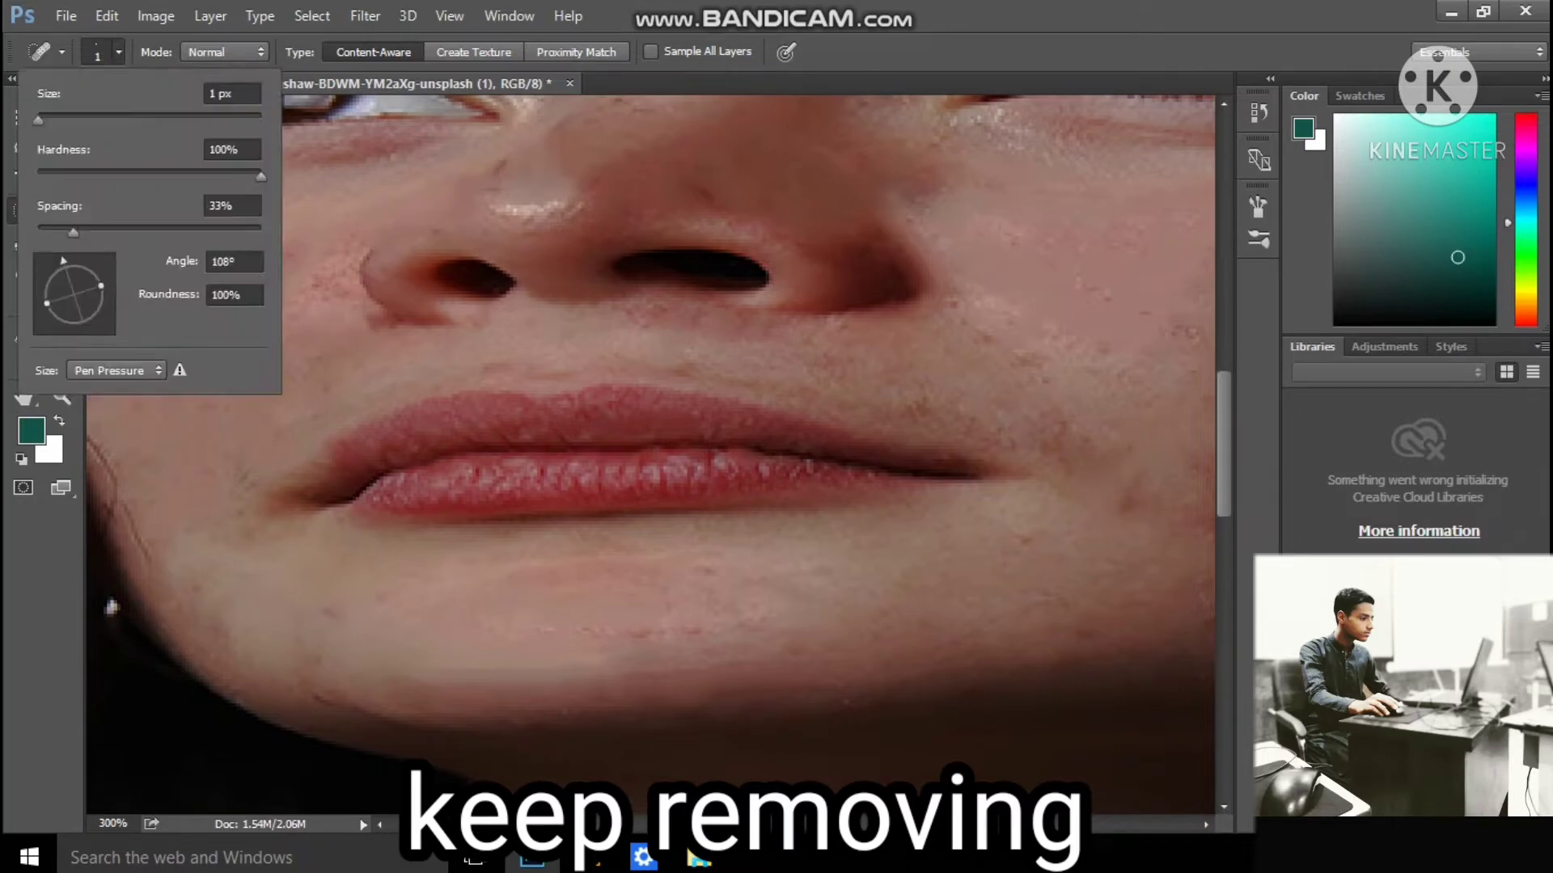
text(8)
key(Return)
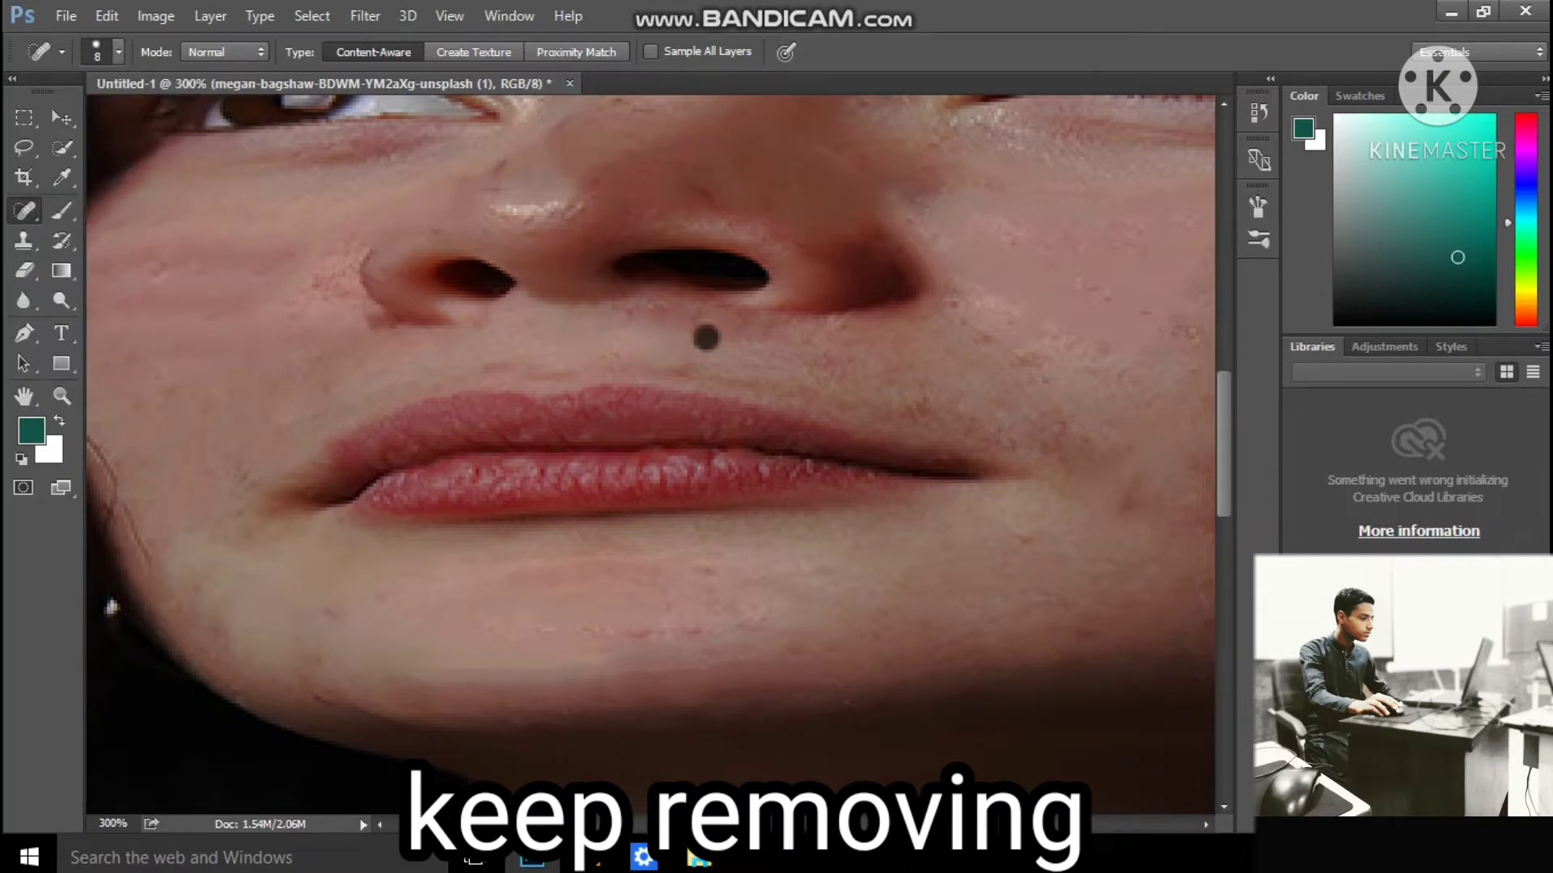
Heal the spots under the nostril, above the lip, on the chin, mouth corners and right cheek.
drag(775, 334, 776, 335)
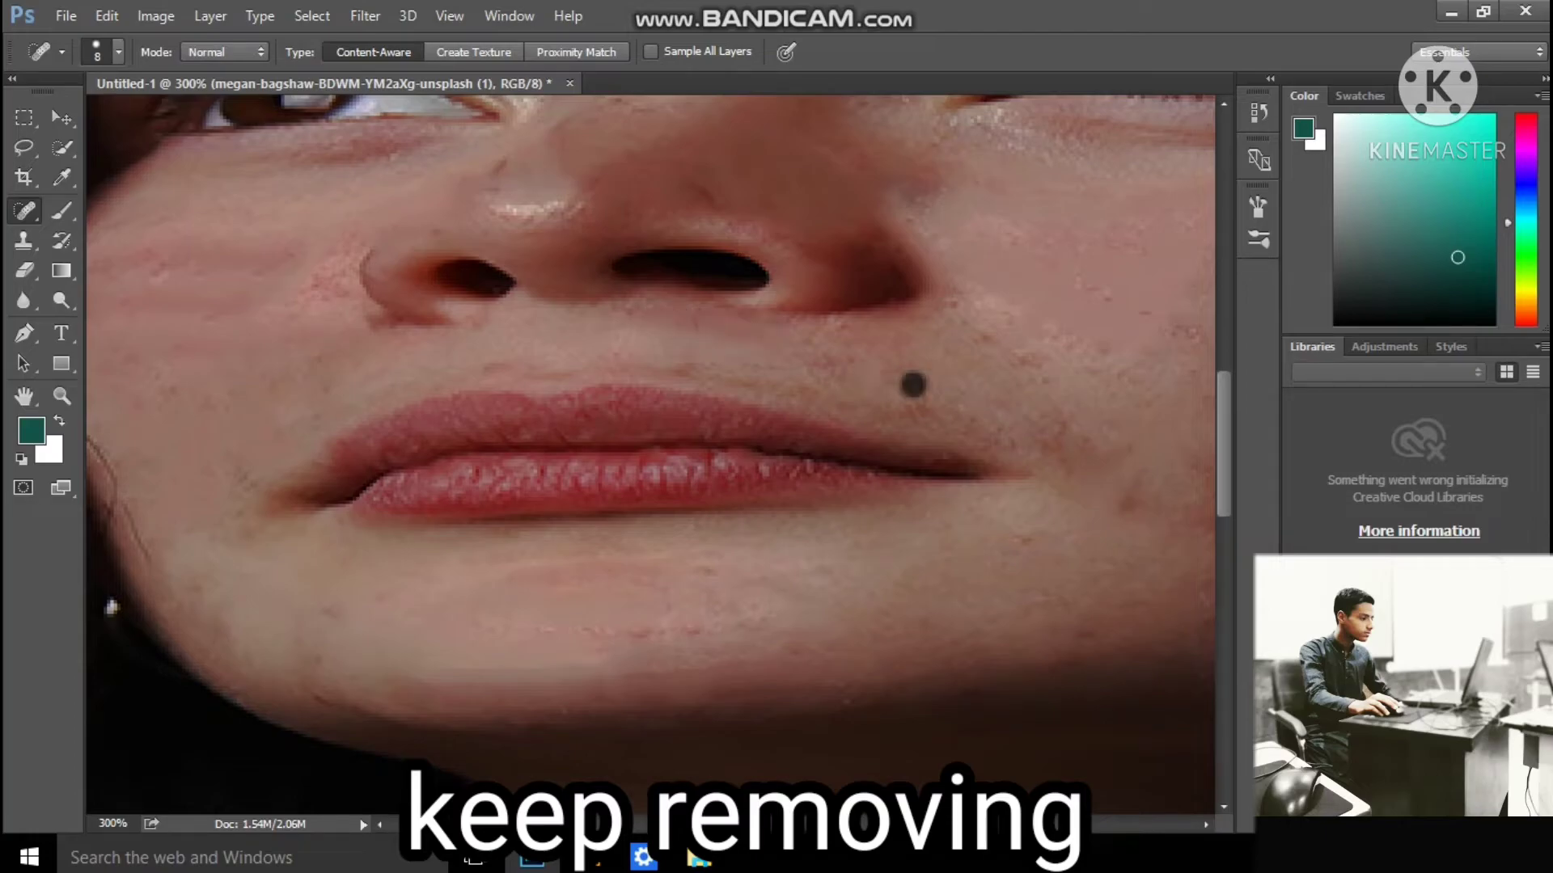
drag(315, 263, 277, 338)
click(328, 221)
click(216, 230)
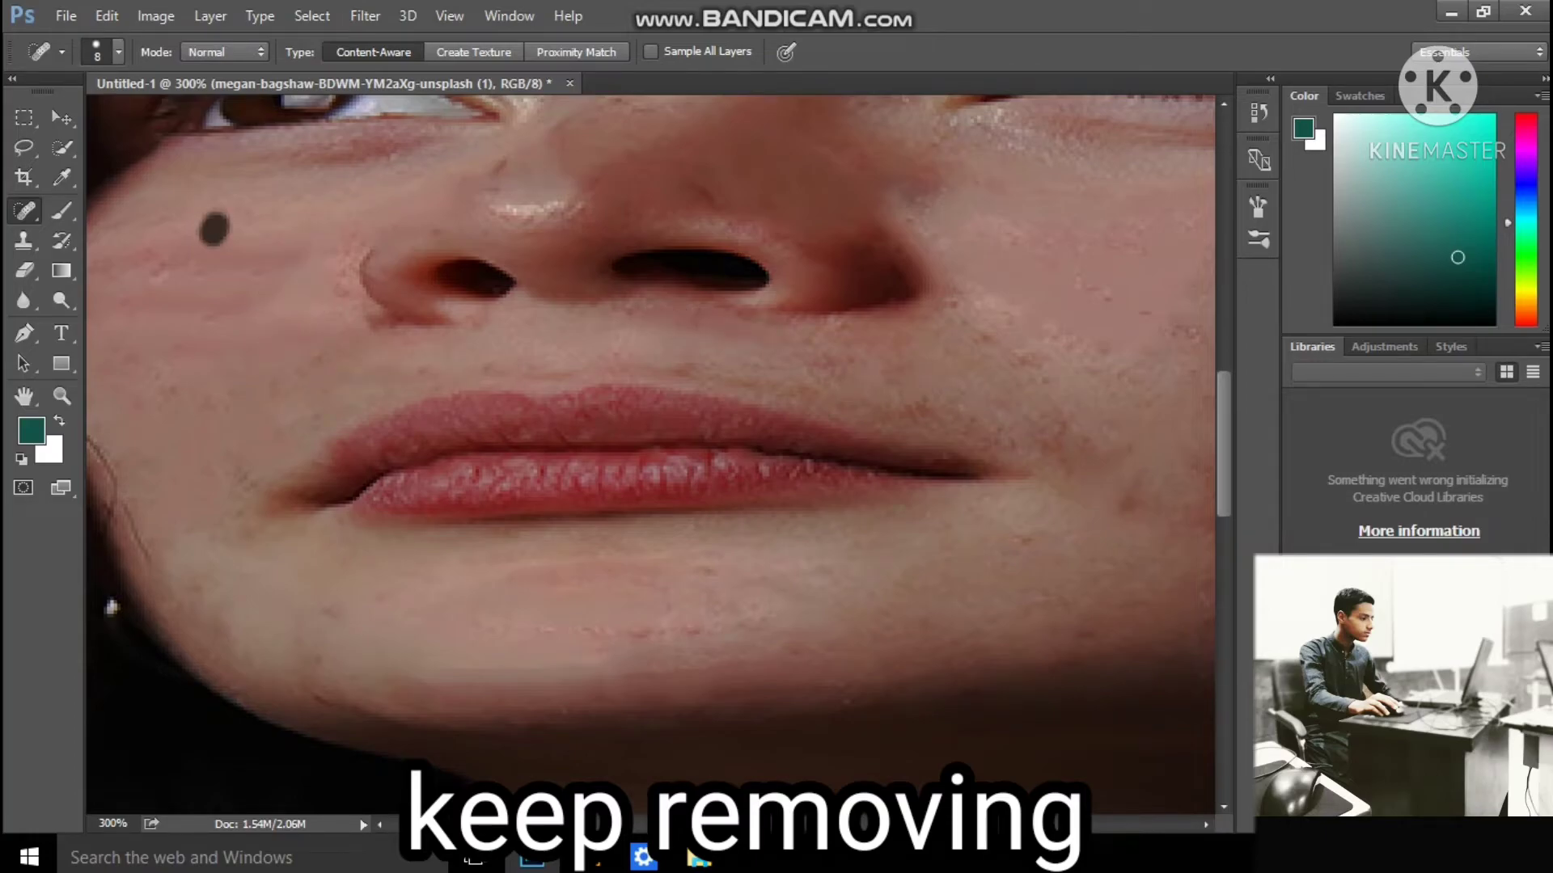
click(179, 380)
click(645, 703)
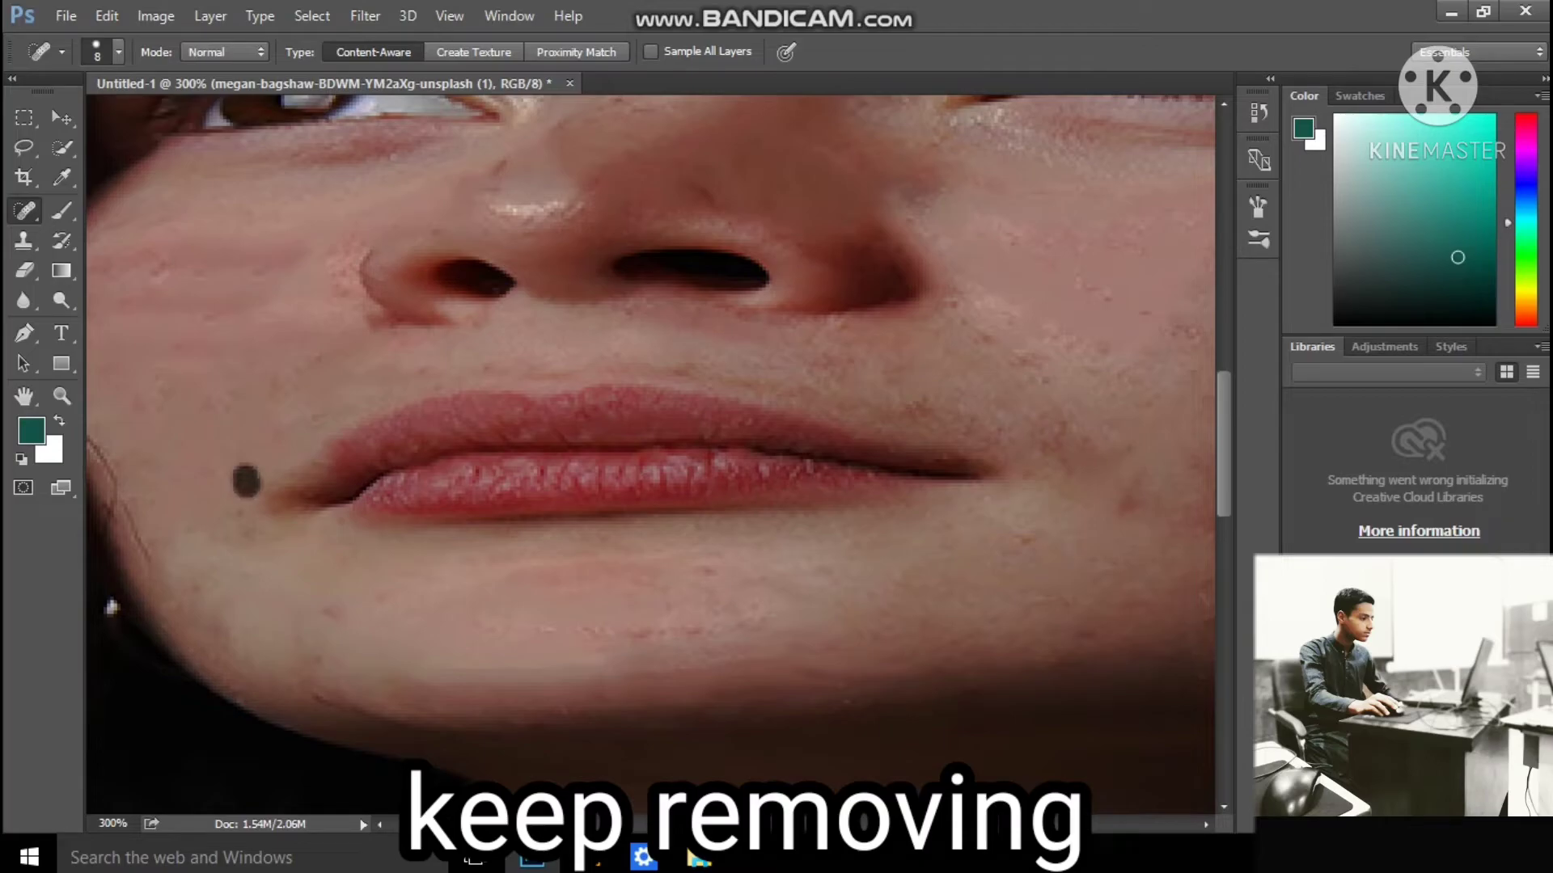
click(242, 414)
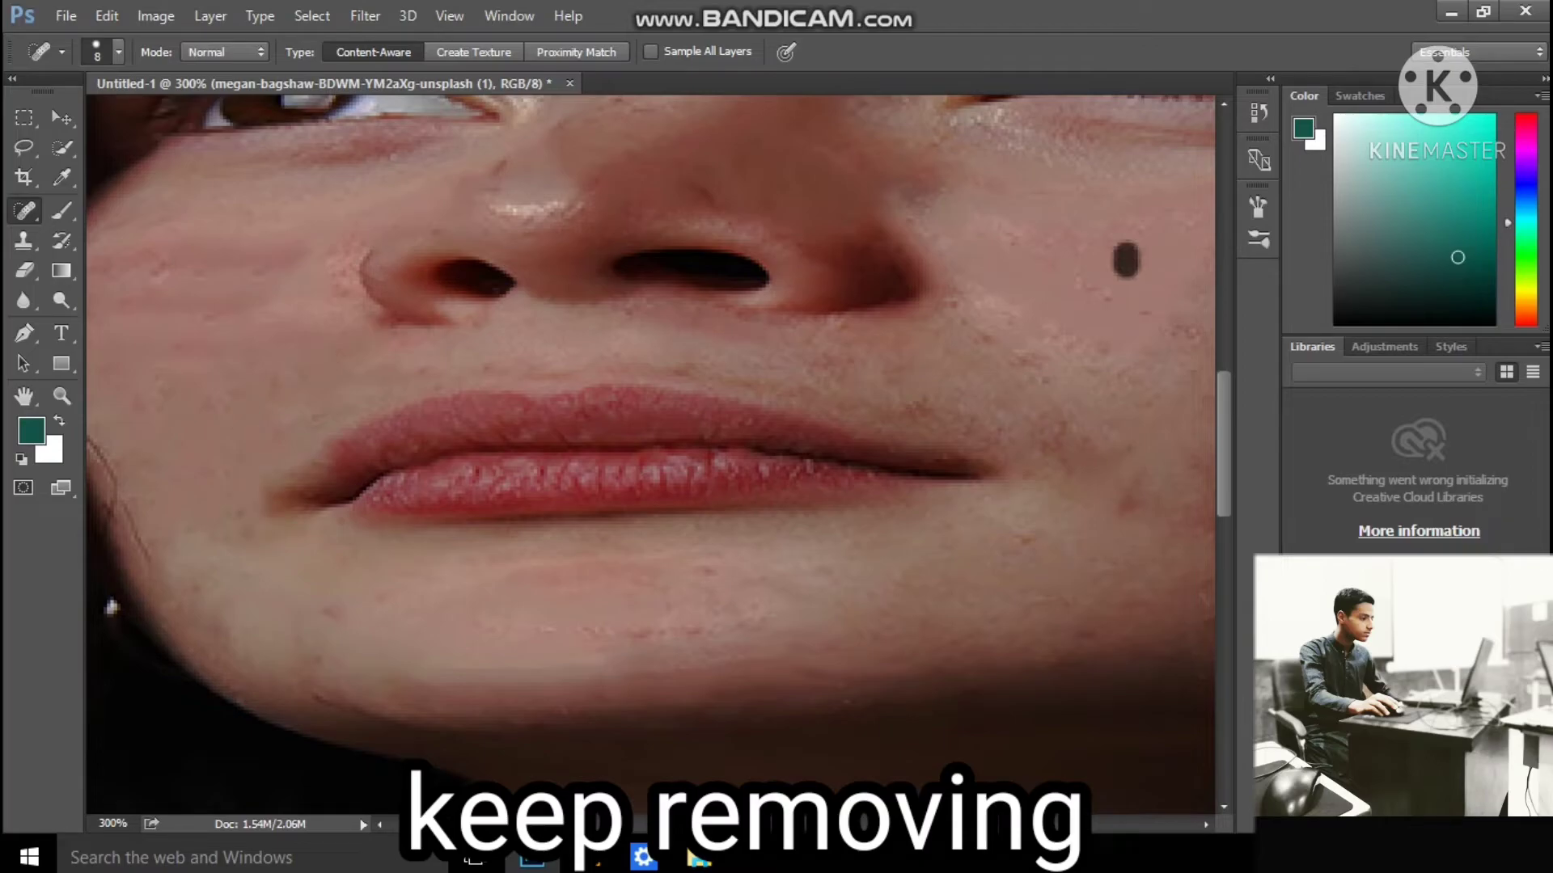
drag(1190, 376, 1191, 441)
drag(1121, 400, 1120, 465)
drag(1051, 340, 1051, 393)
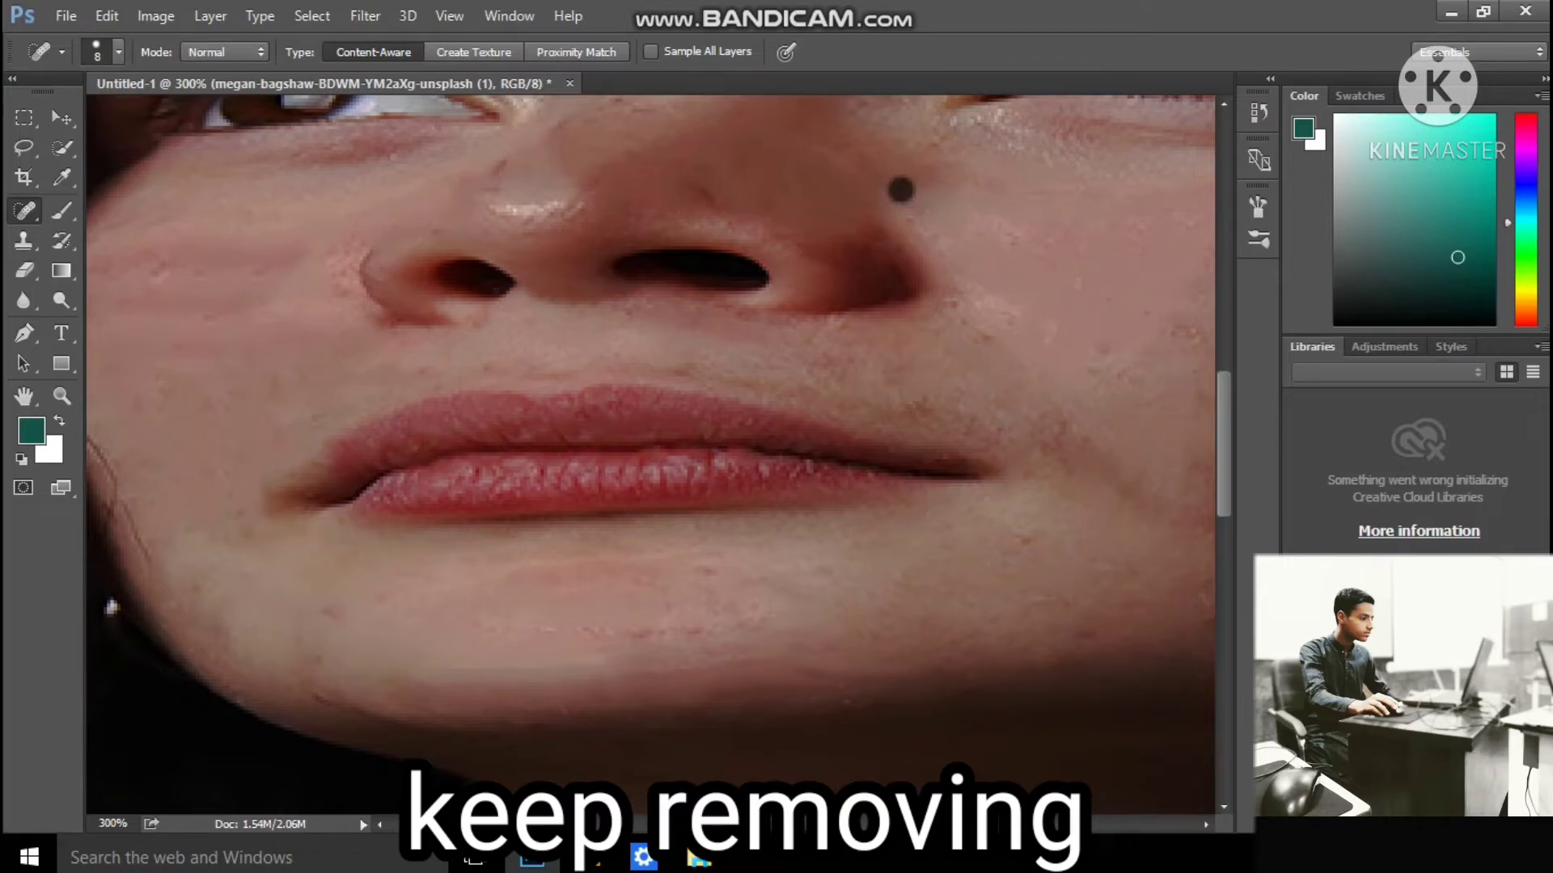
click(62, 395)
Zoom to 200% on the right cheek and reselect the Spot Healing Brush.
key(ctrl+1)
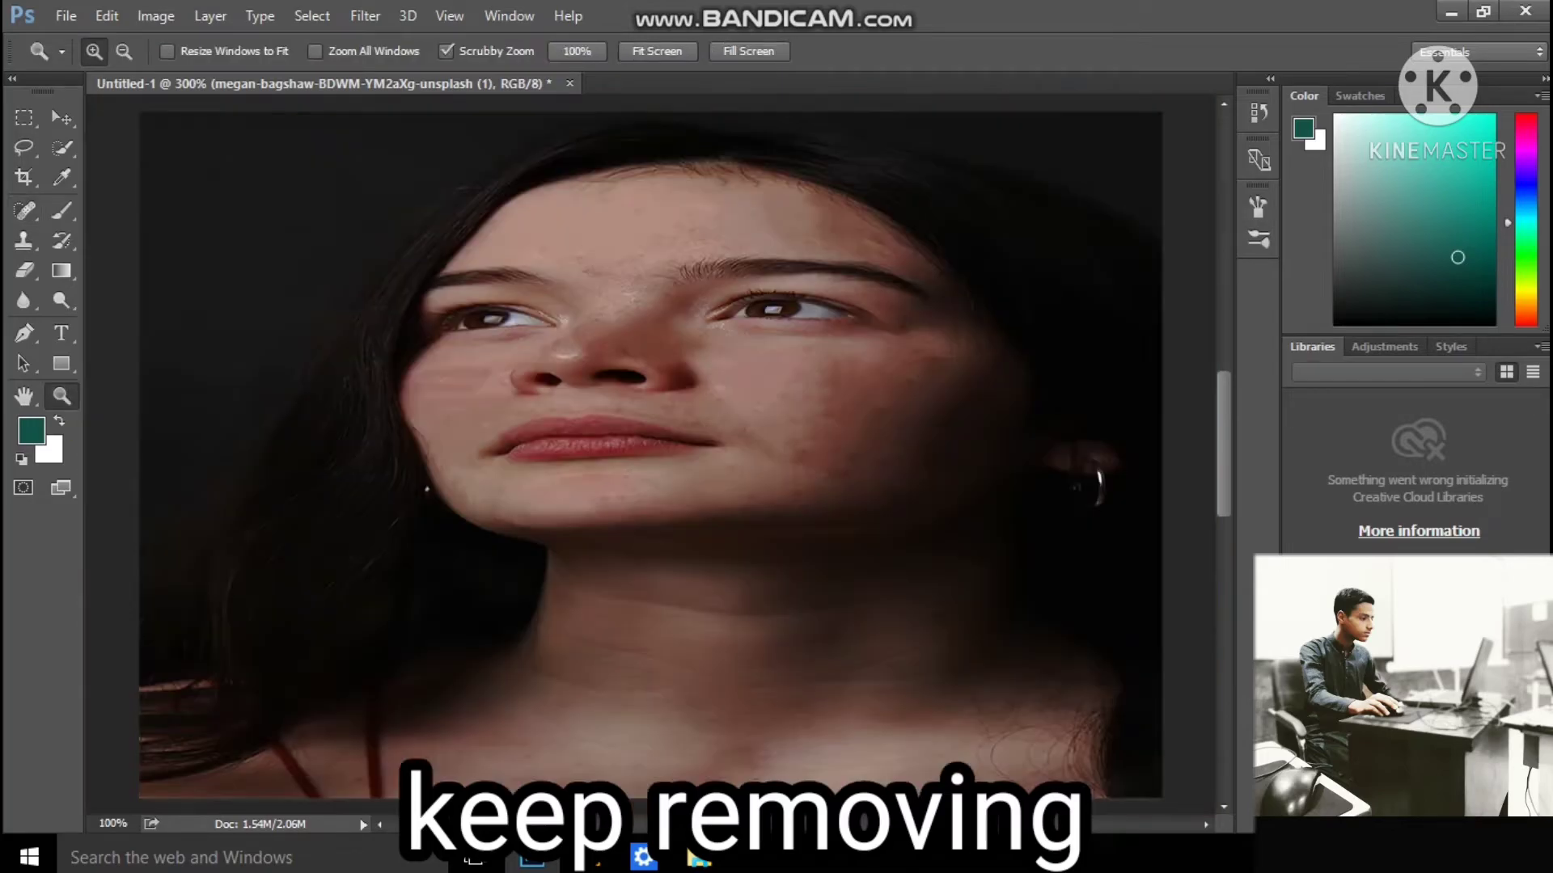
click(847, 384)
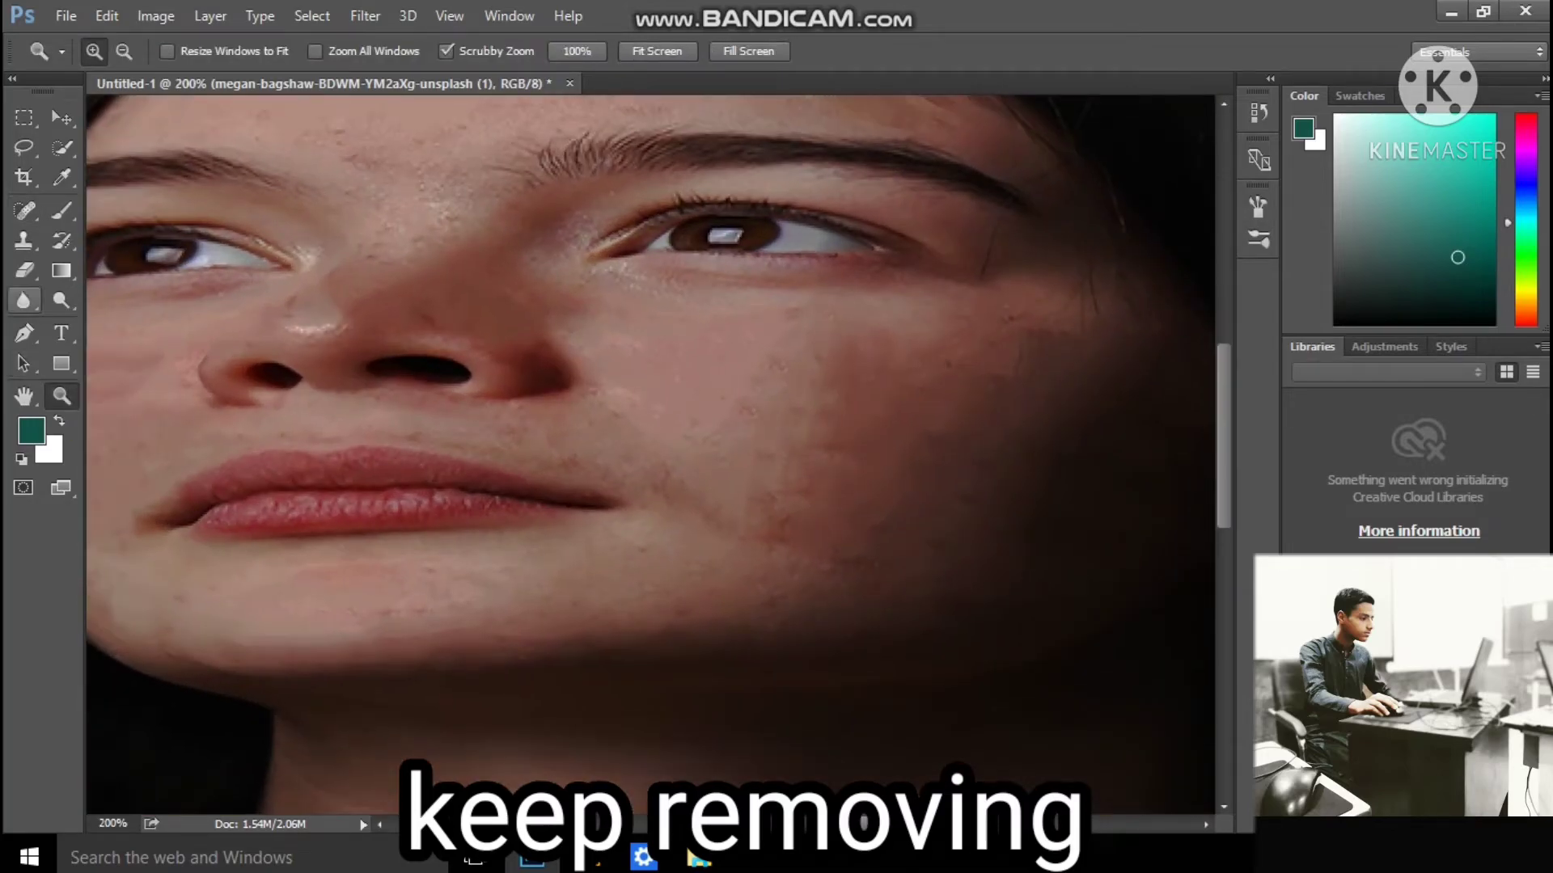
right_click(25, 210)
click(101, 215)
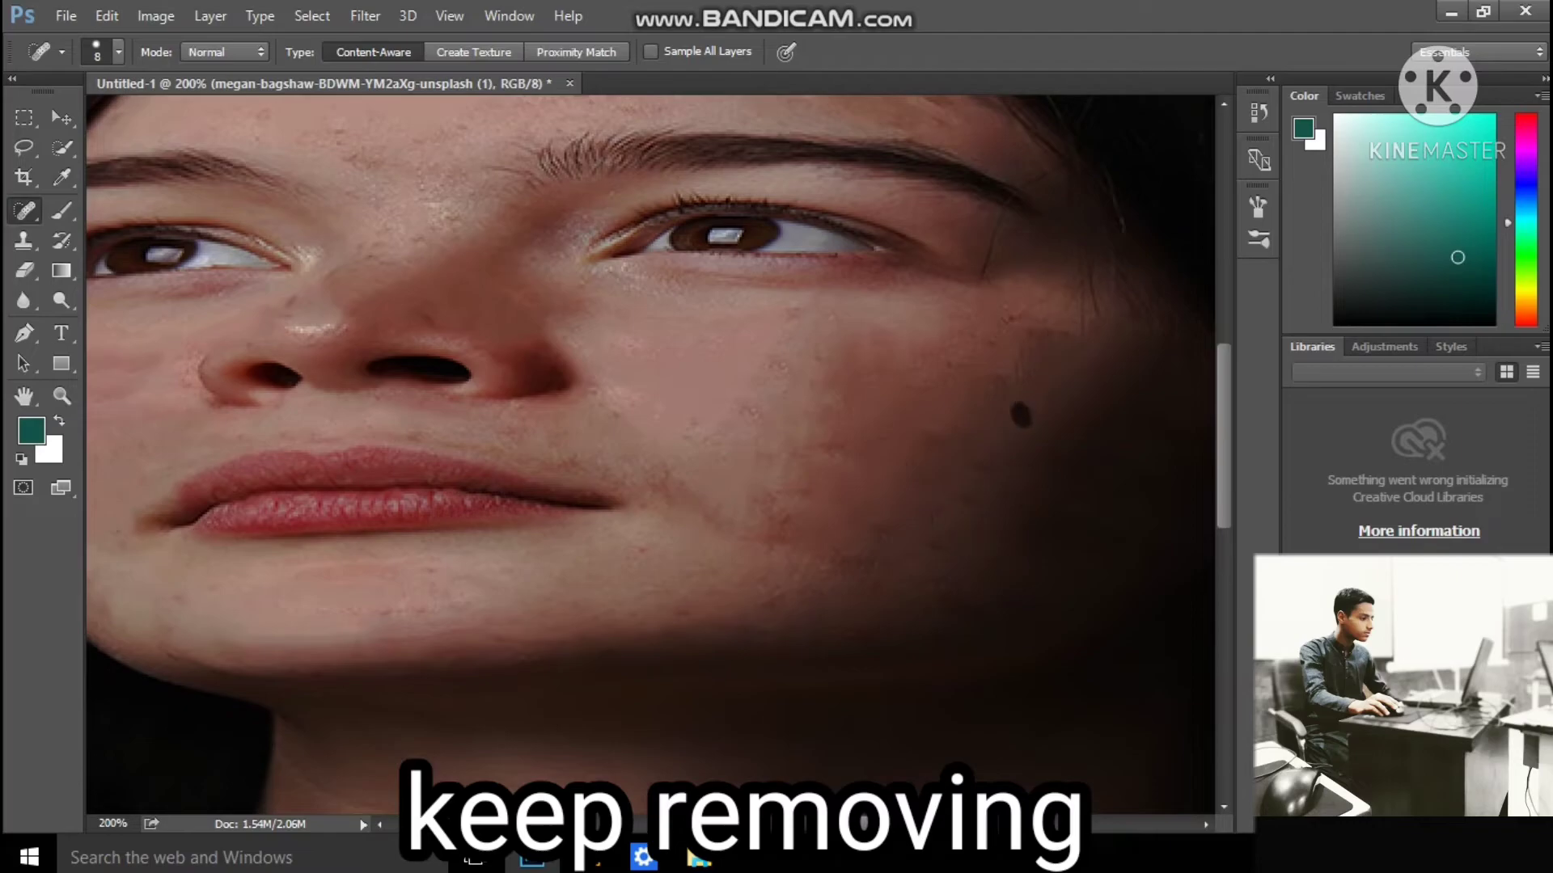
Heal the last streaks and spots of blemishes across the right cheek.
drag(911, 411, 912, 493)
click(864, 376)
drag(1017, 429, 832, 411)
click(755, 338)
drag(930, 405, 885, 501)
drag(789, 356, 748, 420)
drag(687, 433, 671, 490)
key(z)
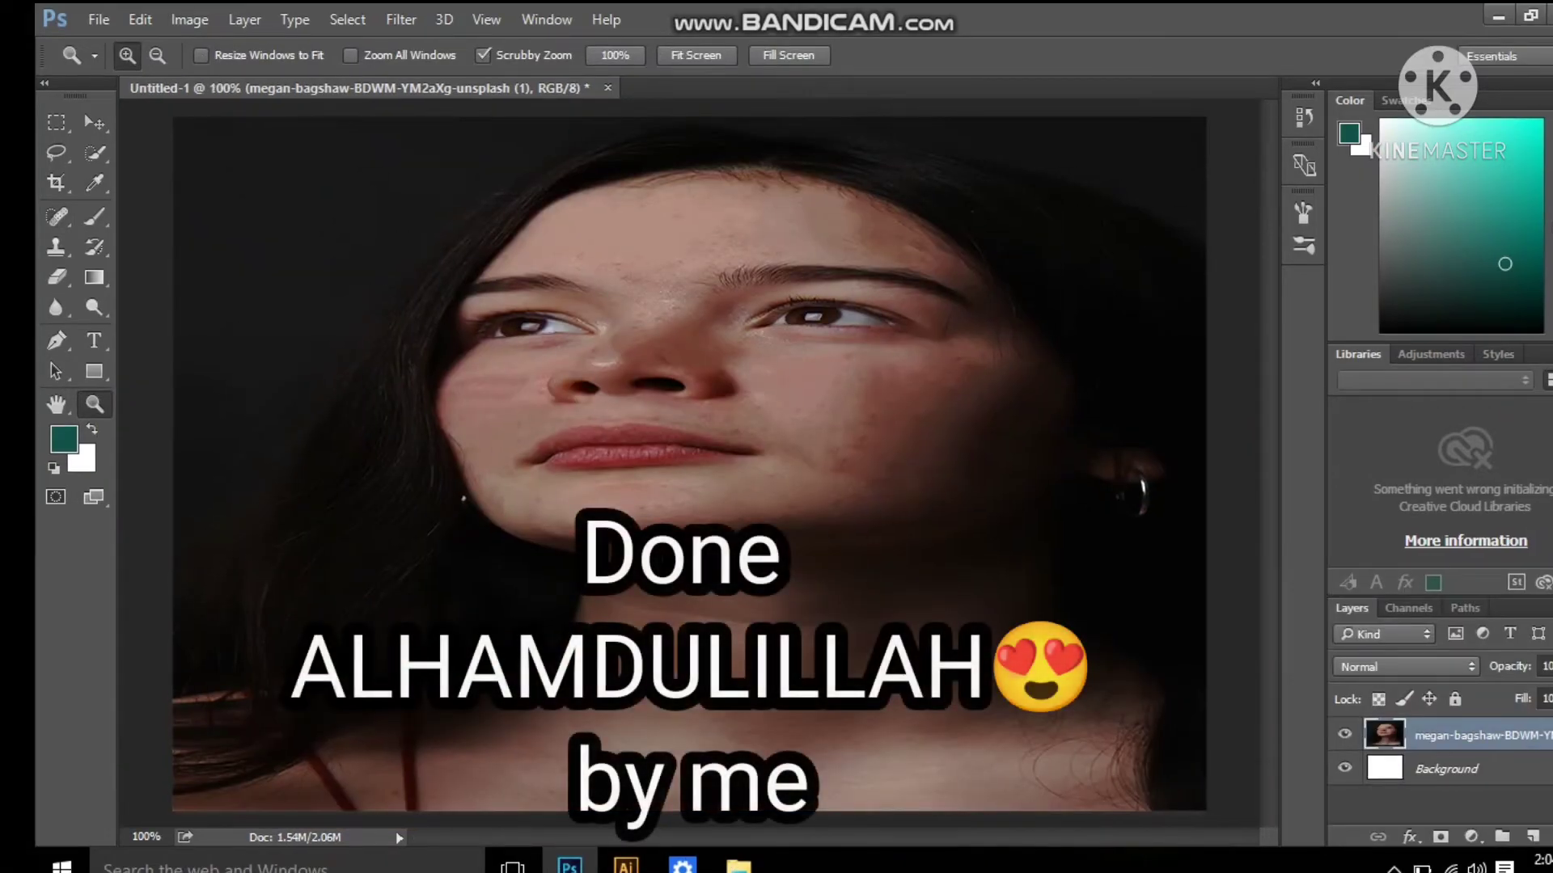